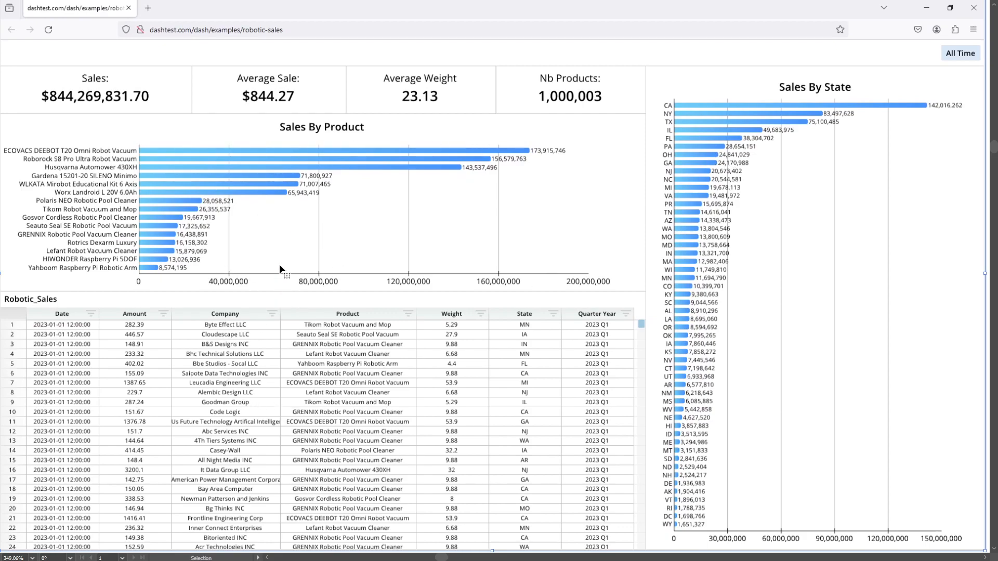
# Leave the browser's Robotic Sales dashboard for the Row64 workspace with its empty dataframe.
pyautogui.hotkey('alt', 'Tab')
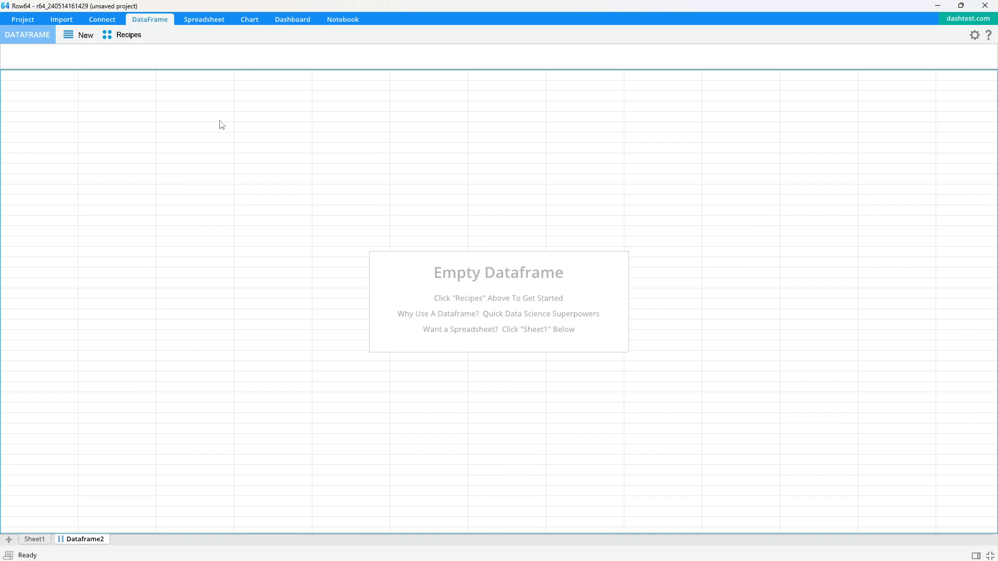
# Create live dataframe LiveDF3 from the RoboticSales table in Row64/Examples.
pyautogui.click(101, 20)
pyautogui.click(125, 34)
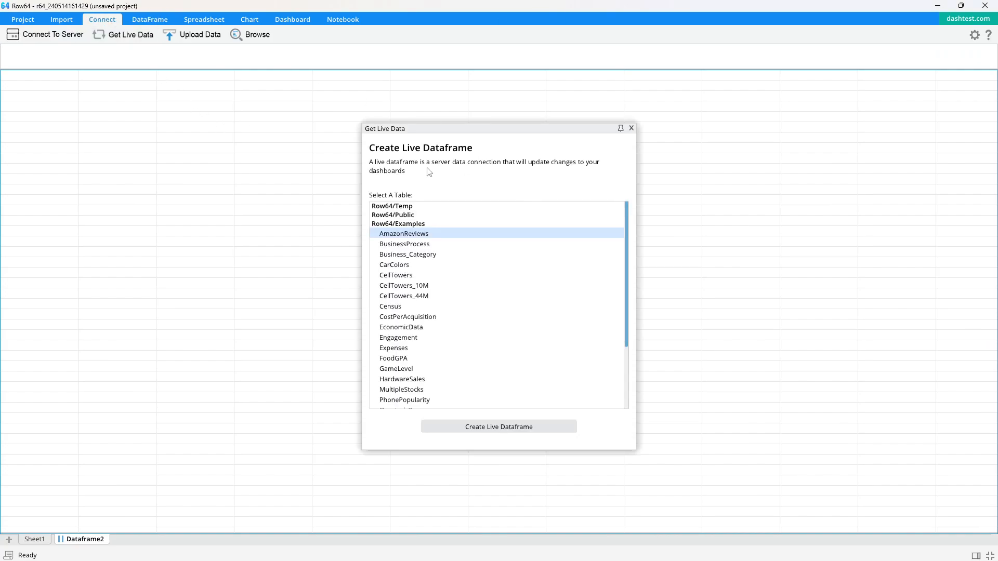
pyautogui.scroll(-4, 483, 322)
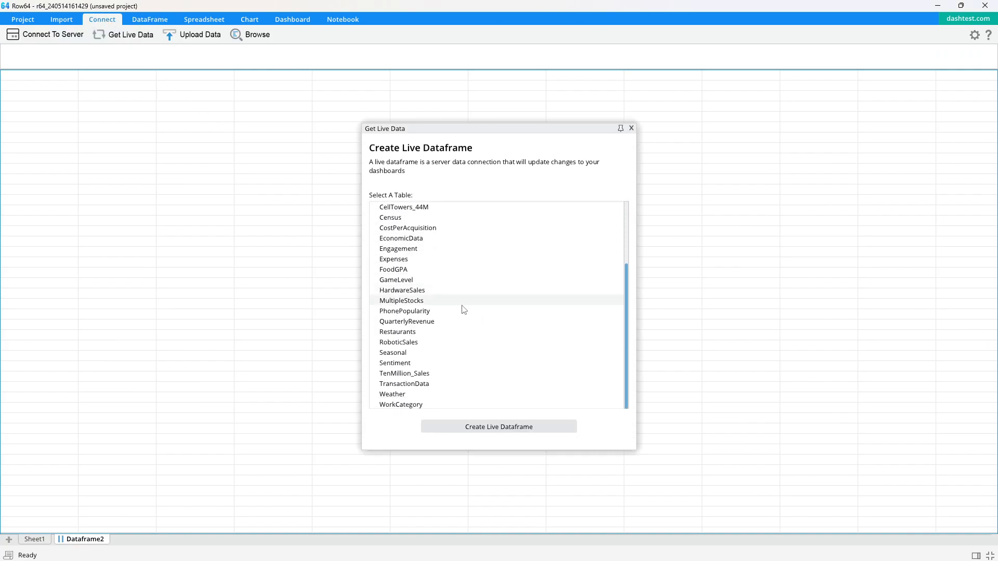
pyautogui.click(412, 344)
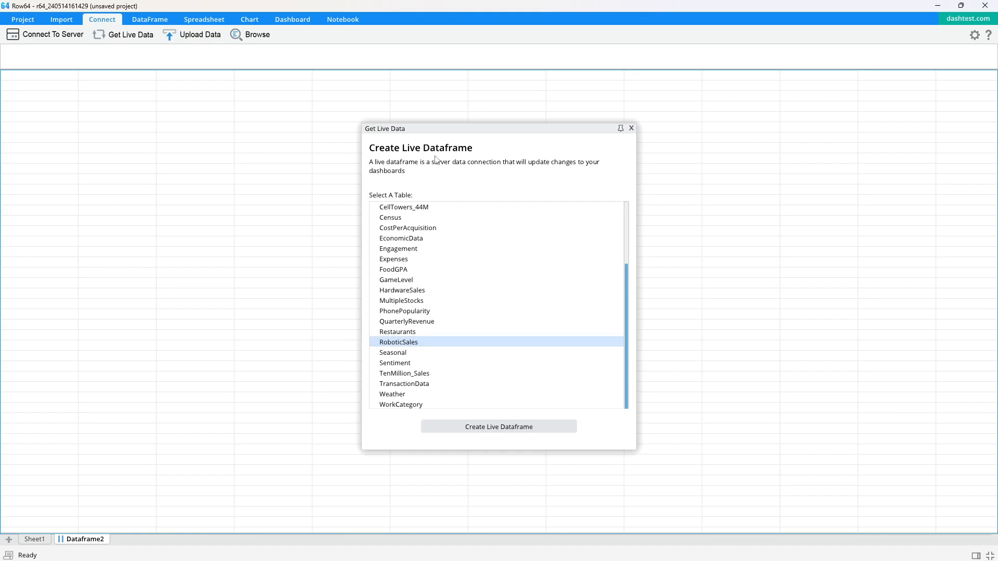
pyautogui.doubleClick(412, 346)
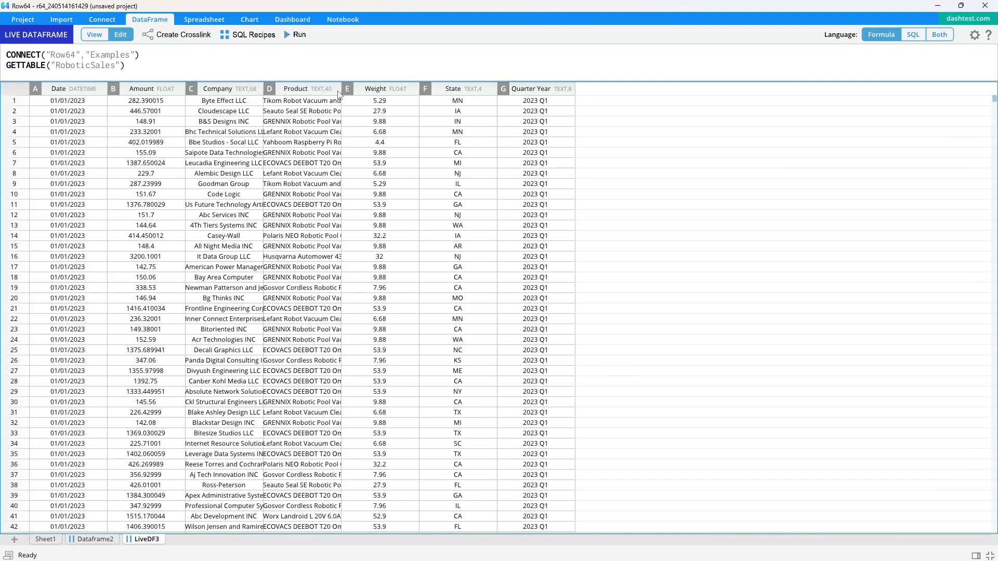
# Autofit the Product column to full product names, then view the reference Robotic Sales dashboard.
pyautogui.doubleClick(339, 90)
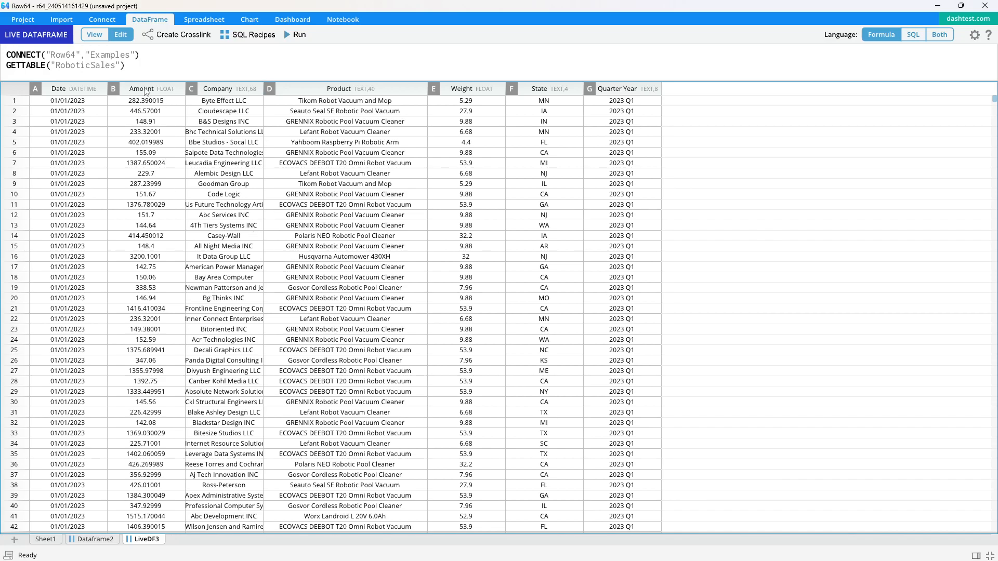
pyautogui.click(384, 166)
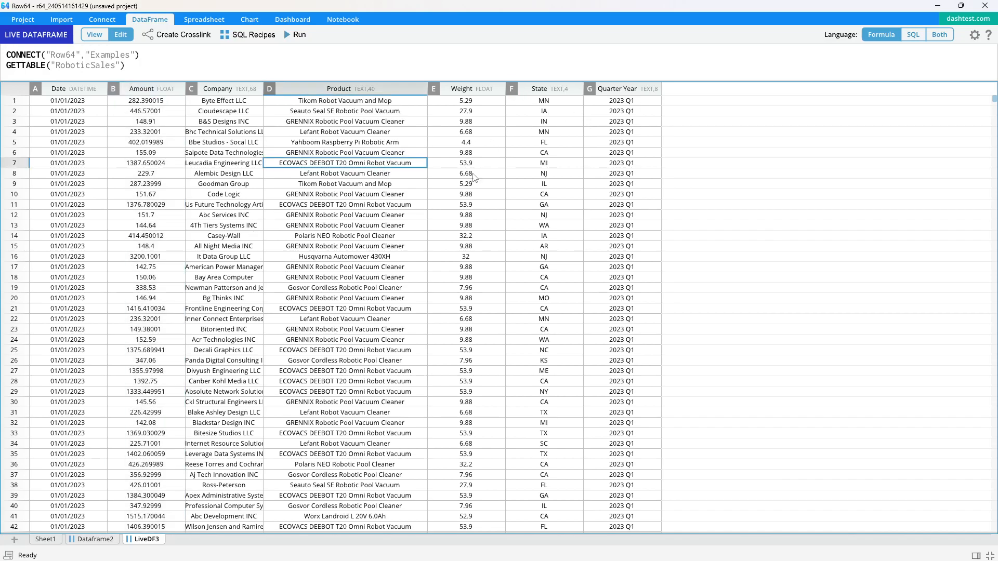
pyautogui.hotkey('alt', 'Tab')
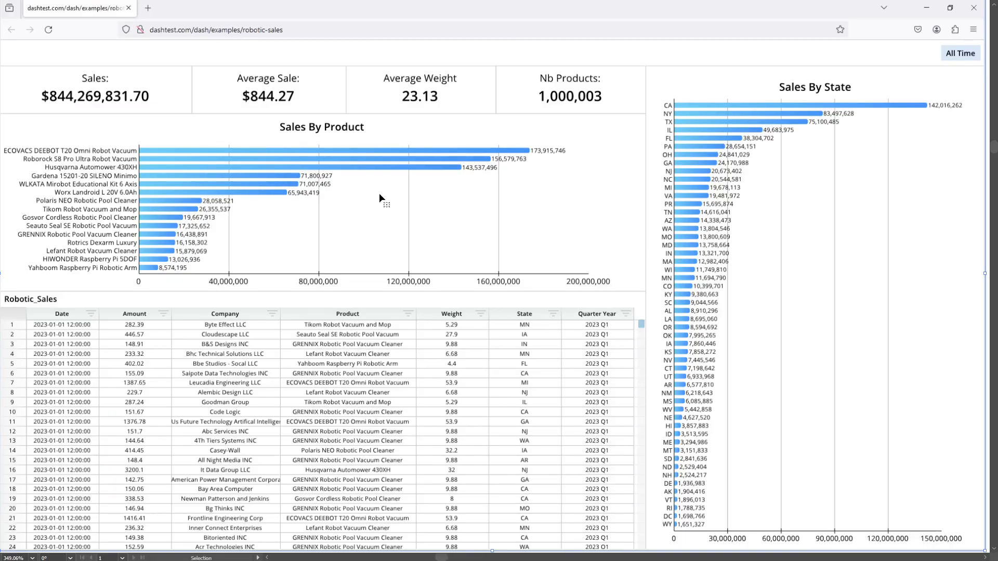
# Create a new two-pane dashboard and split its left pane into stacked rows, checking the reference.
pyautogui.hotkey('alt', 'Tab')
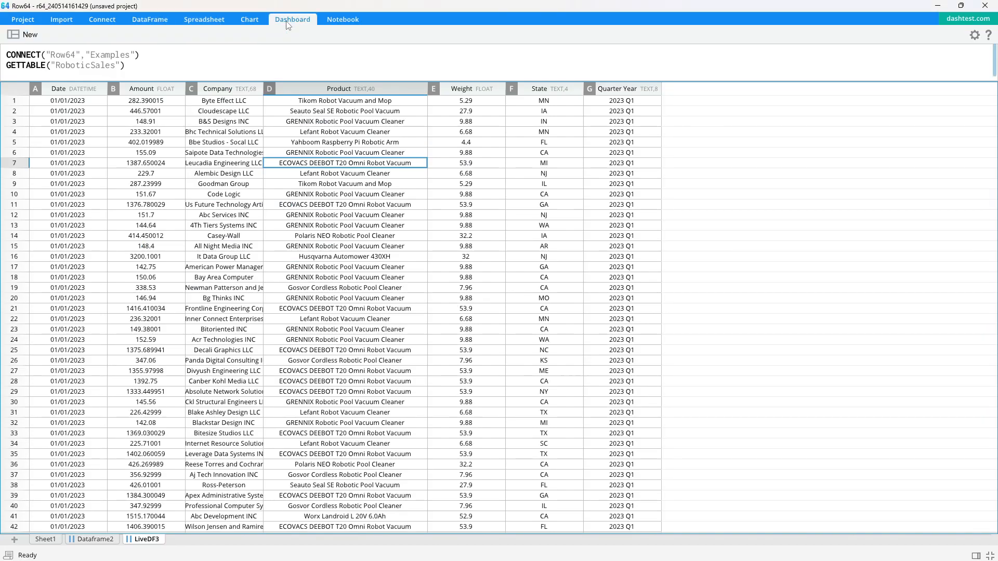
pyautogui.click(39, 35)
pyautogui.click(483, 296)
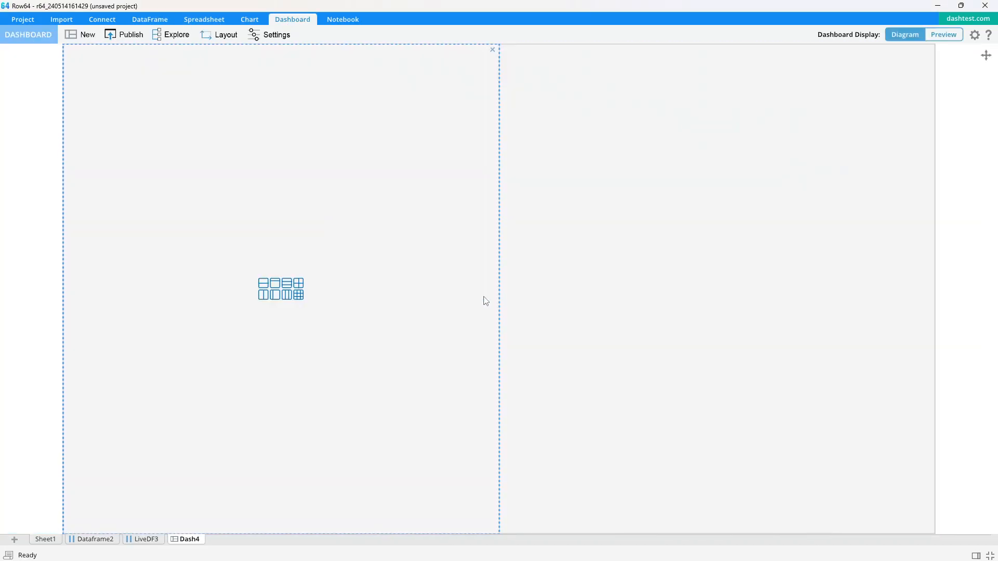
pyautogui.hotkey('alt', 'Tab')
pyautogui.hotkey('alt', 'Tab')
pyautogui.click(286, 283)
pyautogui.hotkey('alt', 'Tab')
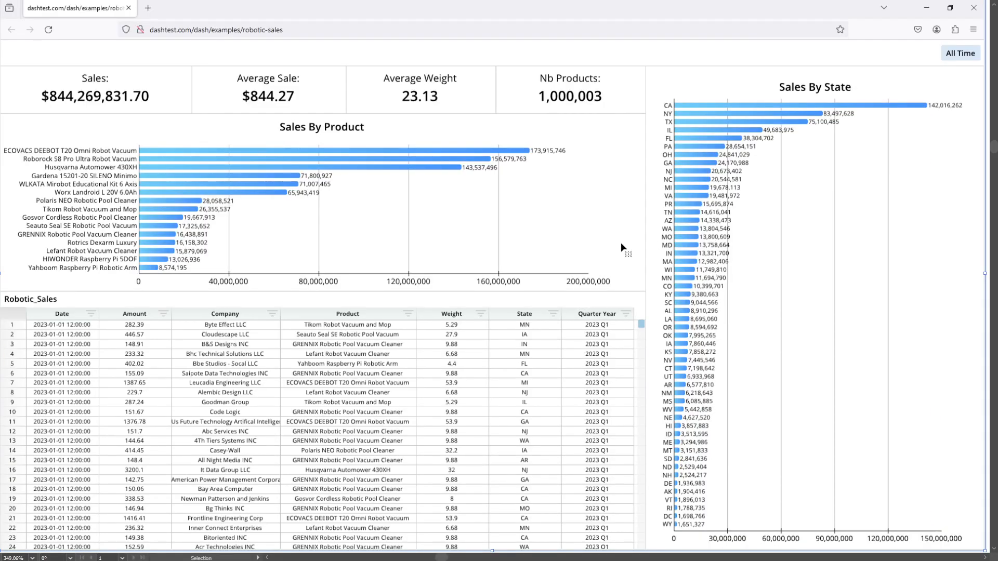
pyautogui.hotkey('alt', 'Tab')
# Widen the left area, shrink its top row, and split it into four boxes.
pyautogui.moveTo(502, 259); pyautogui.dragTo(606, 244)
pyautogui.moveTo(477, 212); pyautogui.dragTo(461, 145)
pyautogui.hotkey('alt', 'Tab')
pyautogui.hotkey('alt', 'Tab')
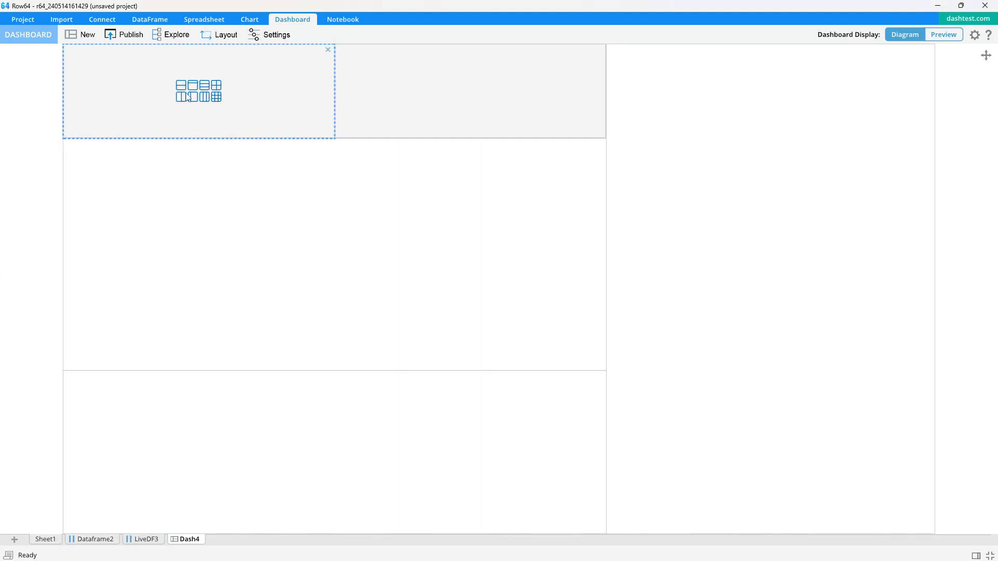
pyautogui.click(186, 97)
pyautogui.click(450, 97)
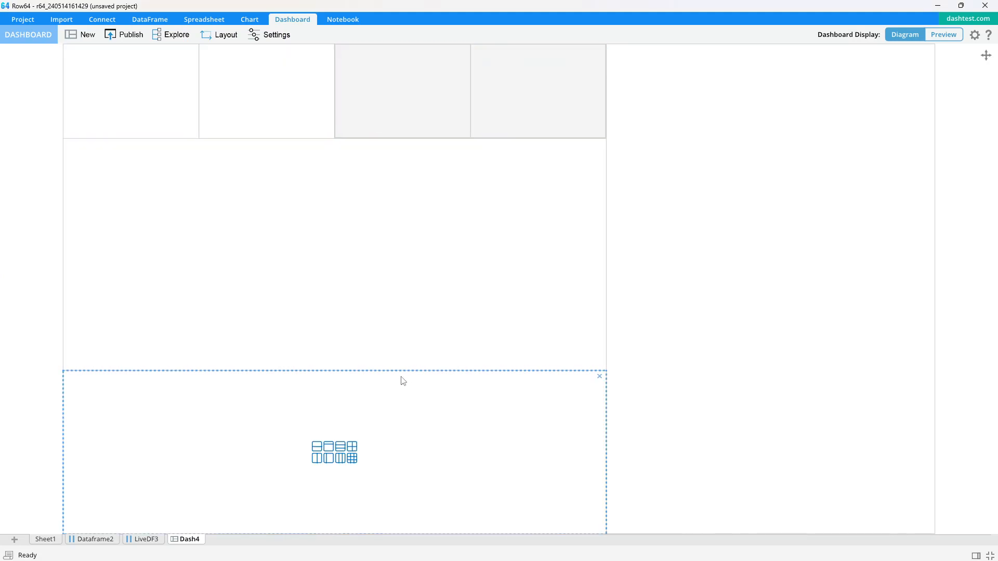
# Enlarge the middle panel and place the LiveDF3 table in the bottom pane.
pyautogui.moveTo(407, 372); pyautogui.dragTo(411, 326)
pyautogui.moveTo(394, 141); pyautogui.dragTo(397, 106)
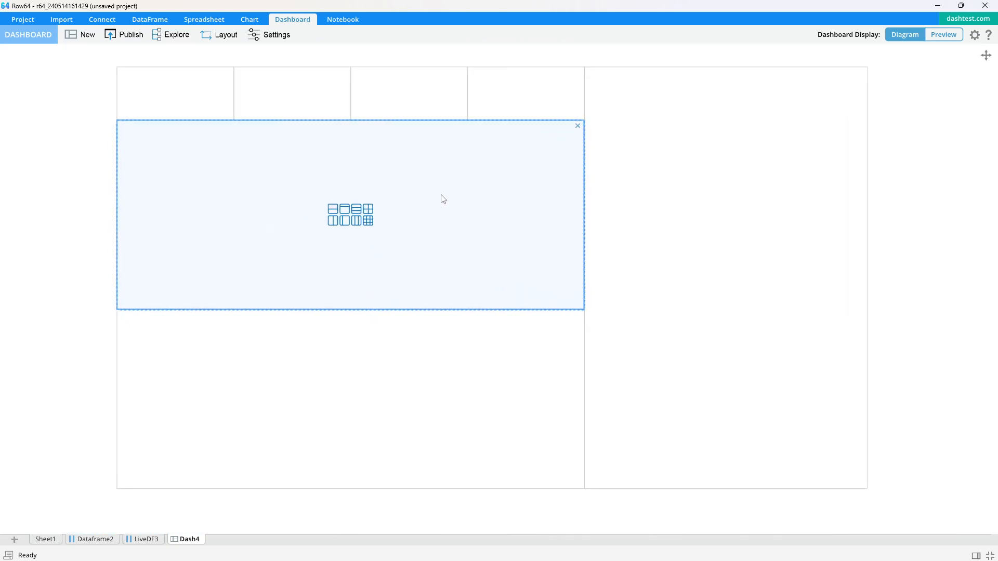
pyautogui.click(942, 34)
pyautogui.moveTo(148, 540); pyautogui.dragTo(202, 437)
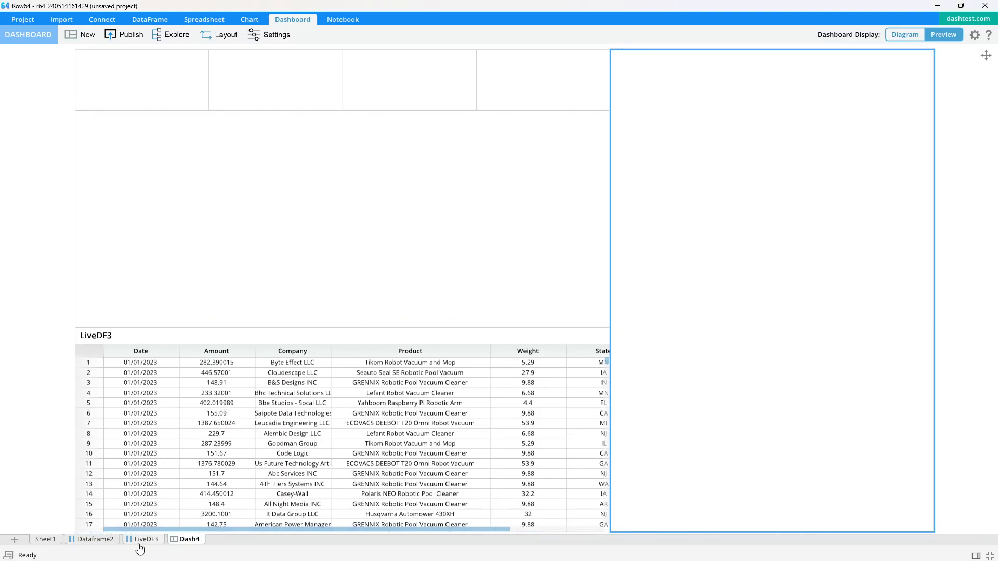
pyautogui.click(144, 540)
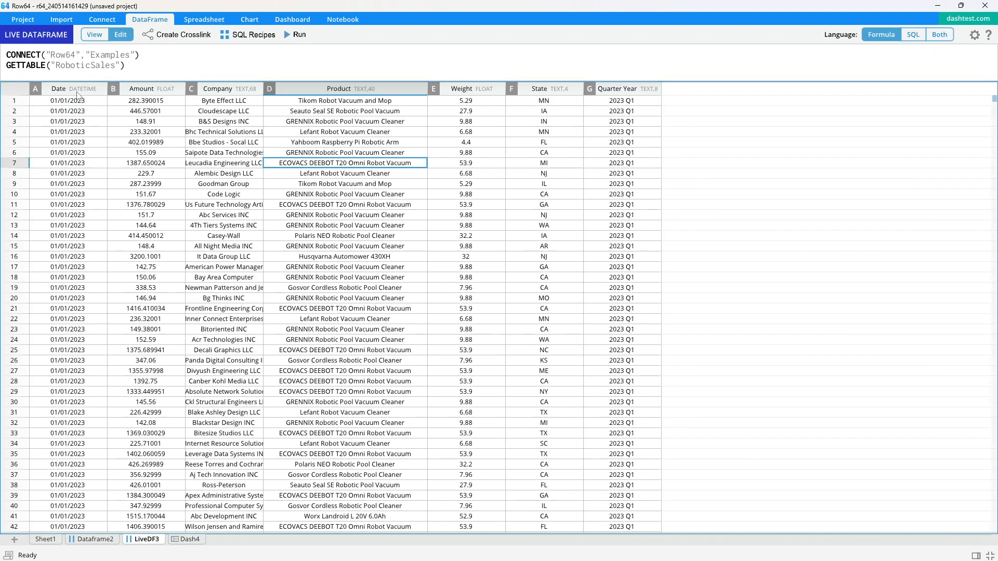
# Create CrossDF5 summing Amount by State from LiveDF3 with a Group Sum cross-link.
pyautogui.click(148, 92)
pyautogui.keyDown('ctrl'); pyautogui.click(538, 92); pyautogui.keyUp('ctrl')
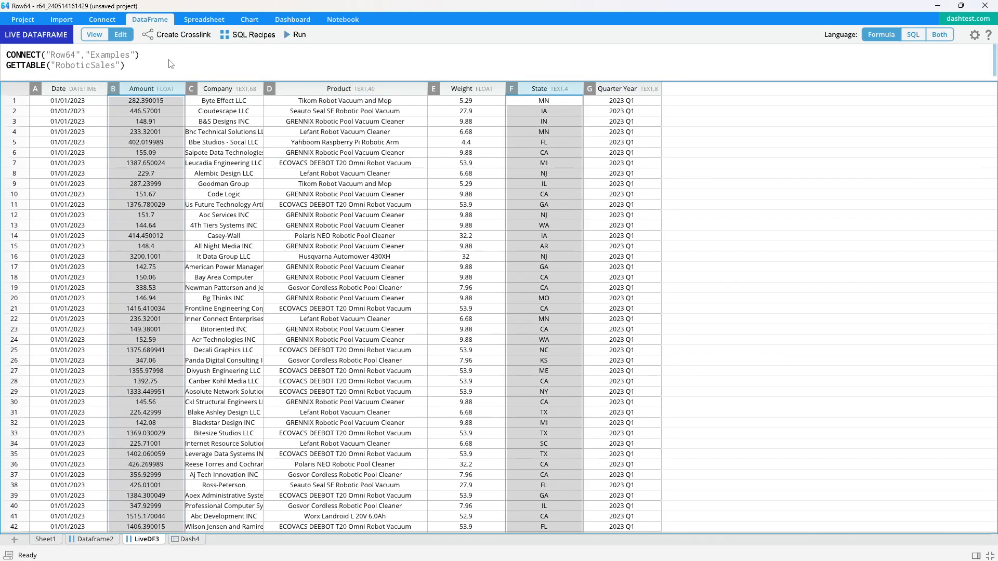
pyautogui.click(183, 36)
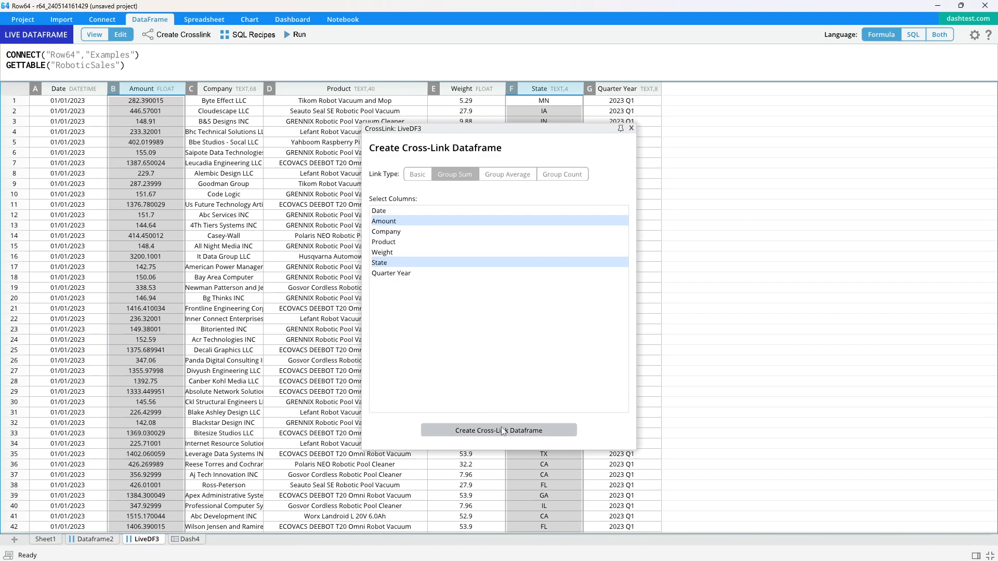
pyautogui.click(500, 427)
# Build bar chart Bar6 from CrossDF5 and set its bars to Horizontal.
pyautogui.click(29, 82)
pyautogui.click(249, 19)
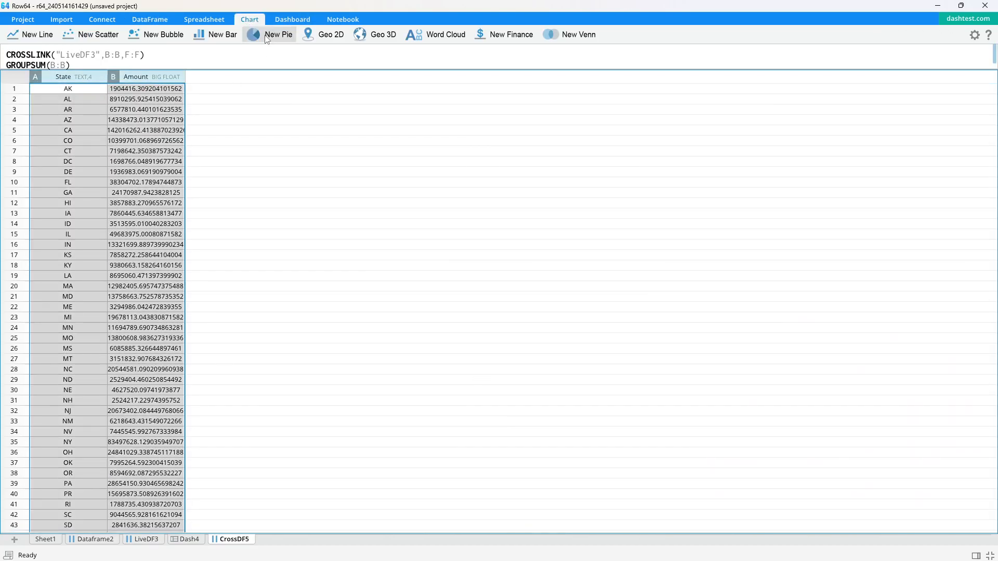
pyautogui.click(216, 35)
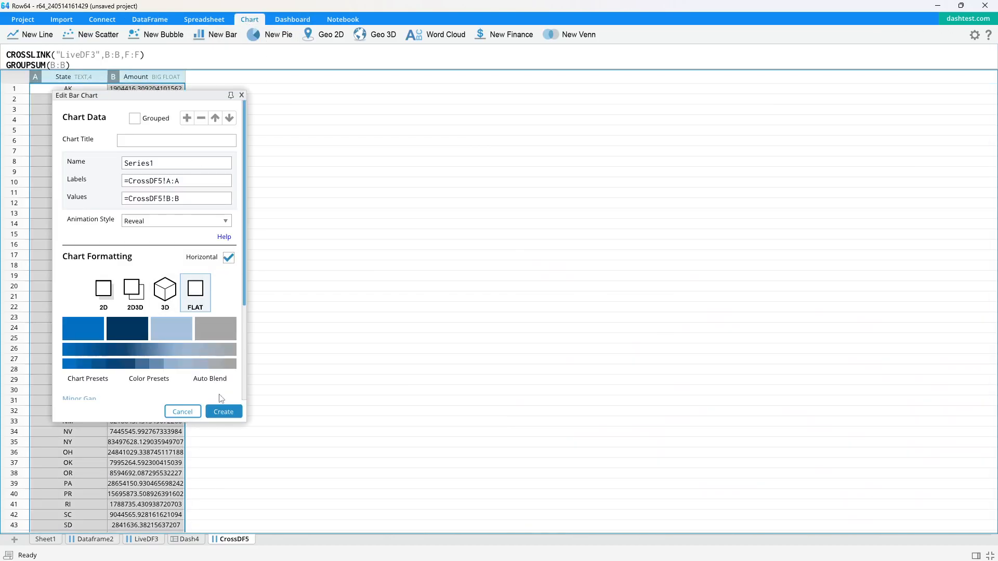
pyautogui.click(224, 412)
pyautogui.click(275, 35)
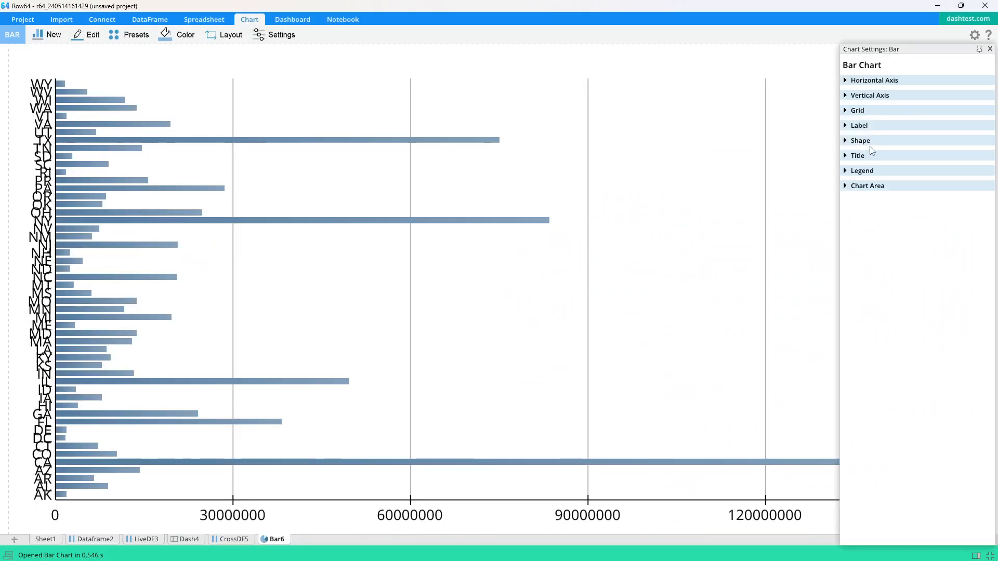
pyautogui.click(846, 141)
pyautogui.click(853, 197)
pyautogui.click(853, 197)
pyautogui.click(852, 196)
pyautogui.click(852, 196)
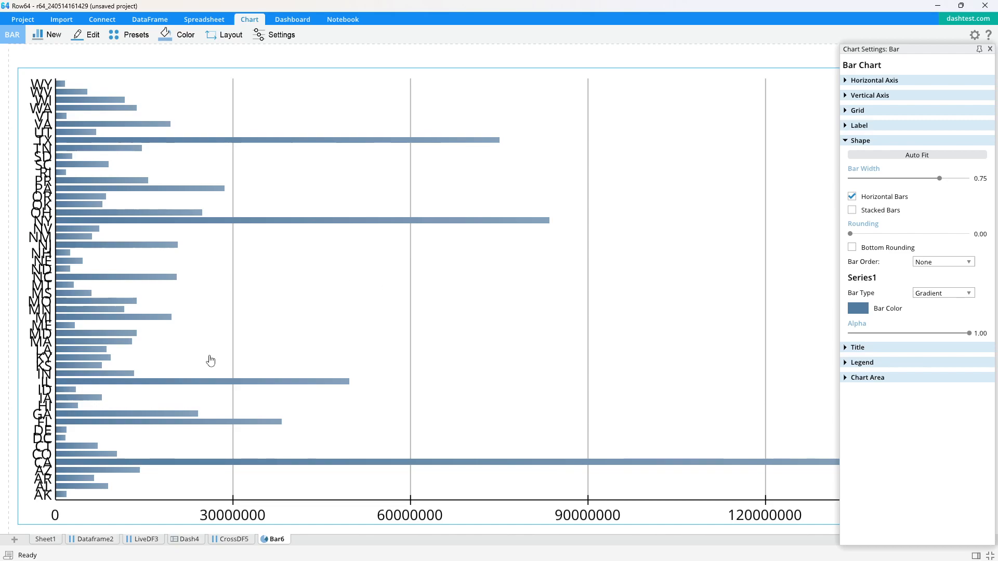
pyautogui.click(189, 539)
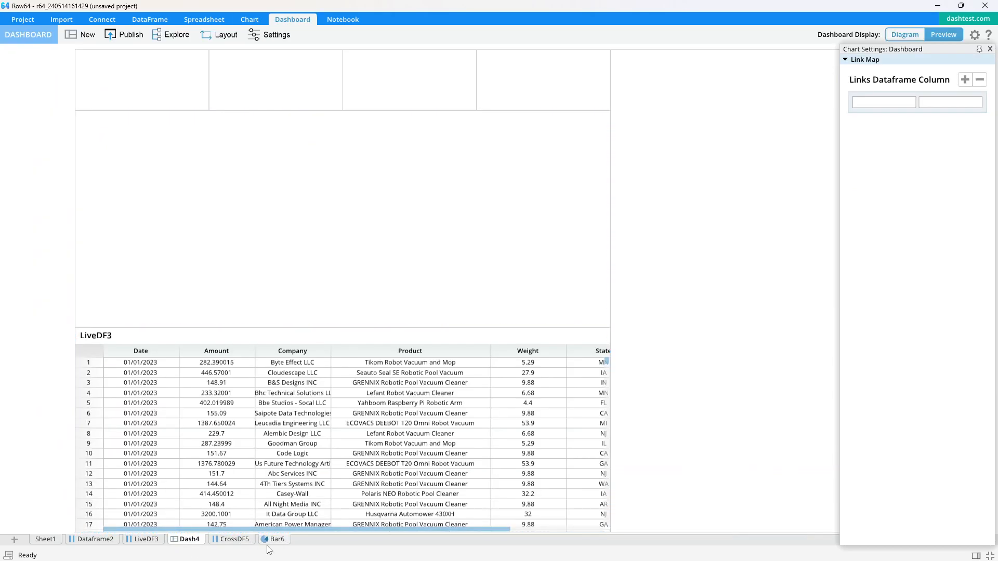
# Place the Bar6 chart right of the table in Dash4 and open it beside the dashboard.
pyautogui.moveTo(279, 544); pyautogui.dragTo(674, 289)
pyautogui.scroll(-2, 727, 206)
pyautogui.moveTo(722, 195); pyautogui.dragTo(533, 198)
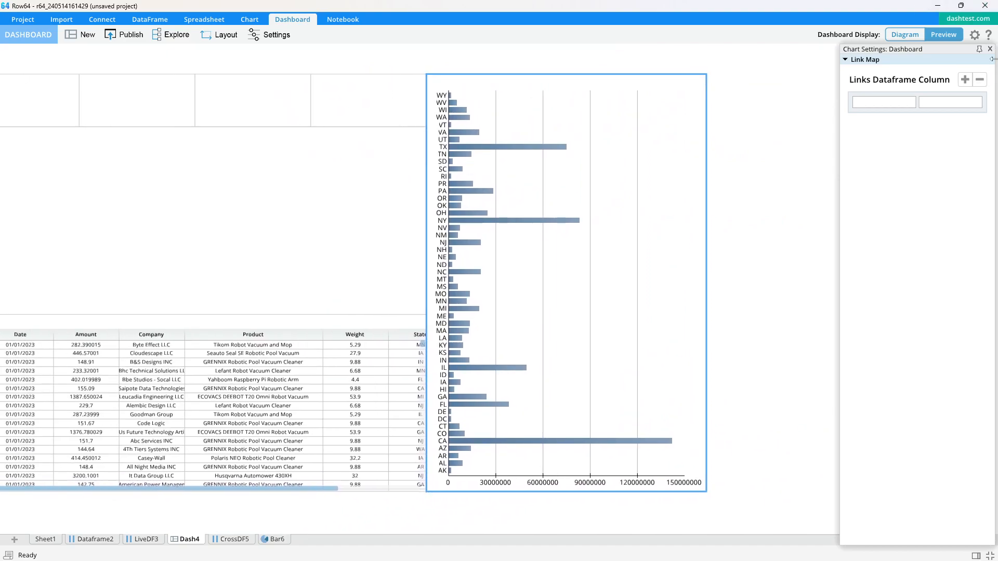
pyautogui.click(990, 49)
pyautogui.doubleClick(500, 187)
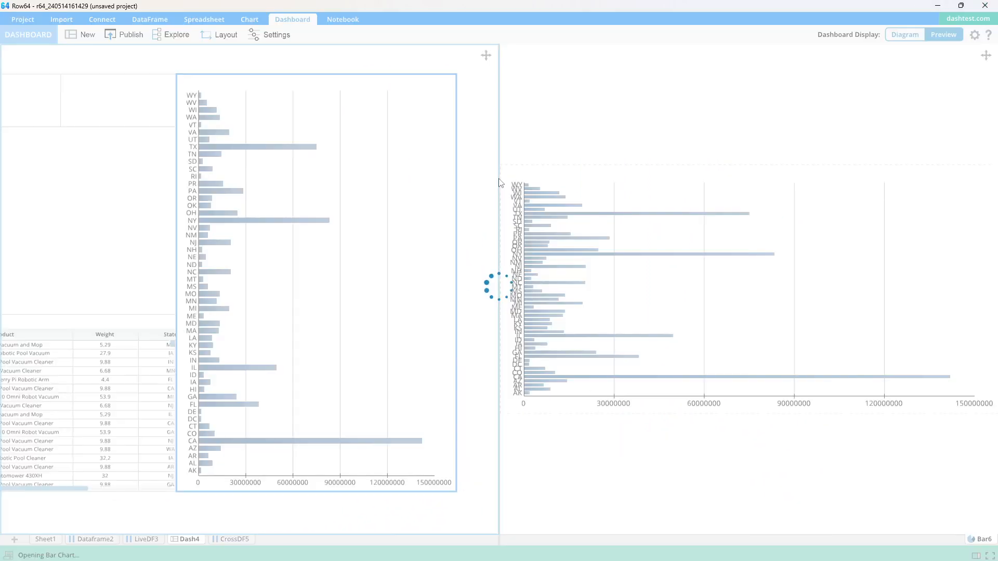
pyautogui.click(283, 21)
pyautogui.click(556, 111)
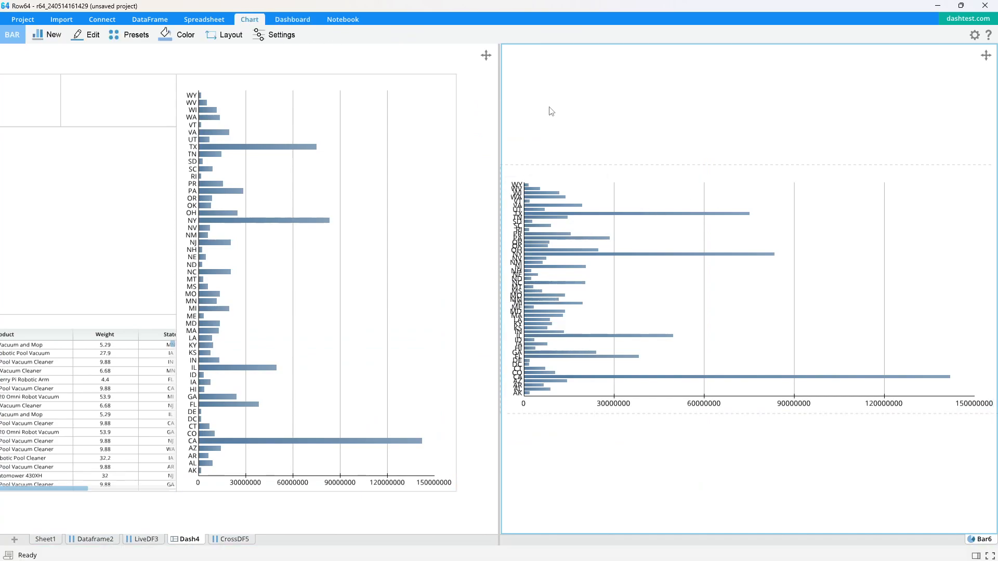
pyautogui.click(276, 34)
pyautogui.scroll(3, 643, 223)
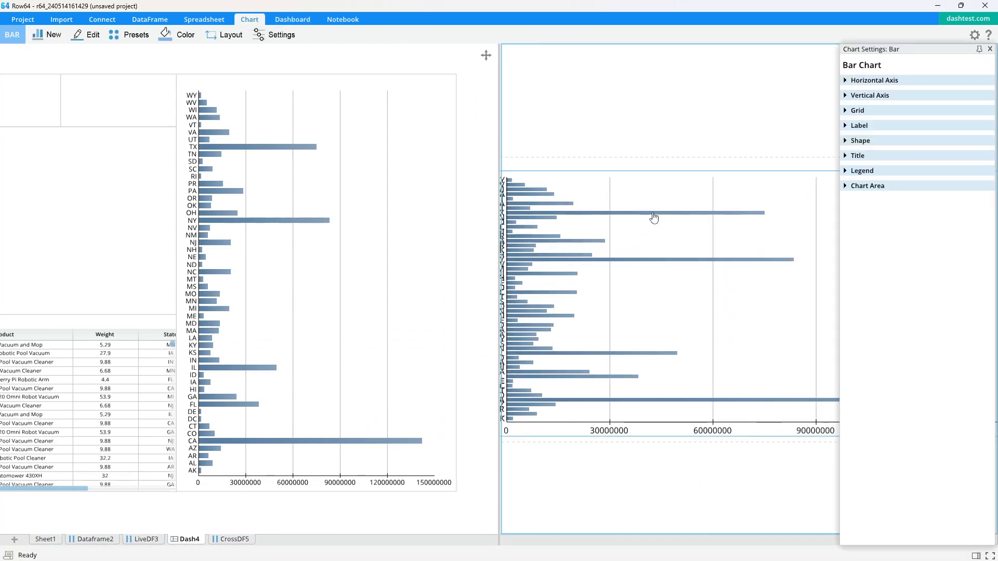
pyautogui.moveTo(587, 243); pyautogui.dragTo(713, 230)
pyautogui.scroll(-1, 697, 221)
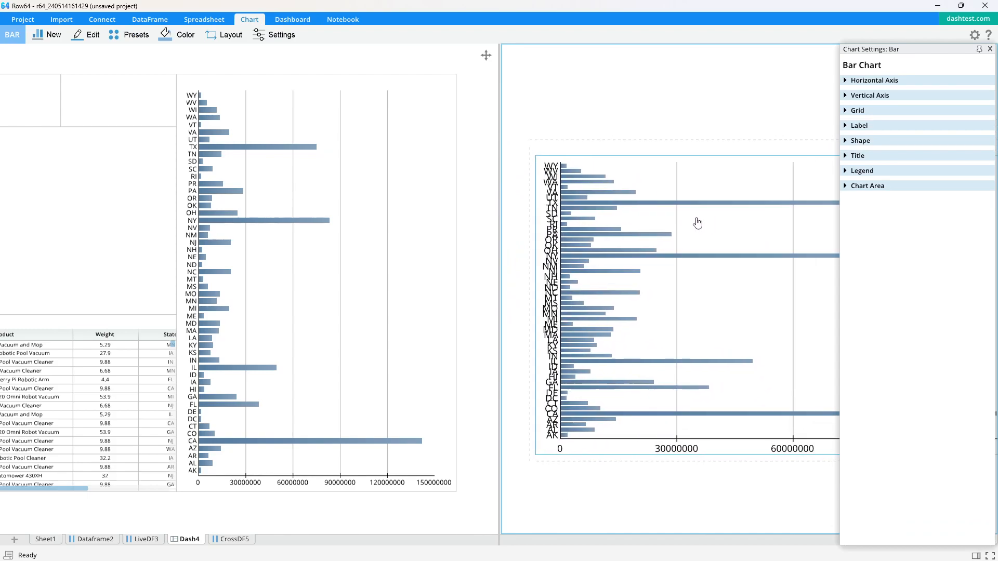
# Set the state bars' Bar Order to Small To Large.
pyautogui.click(850, 142)
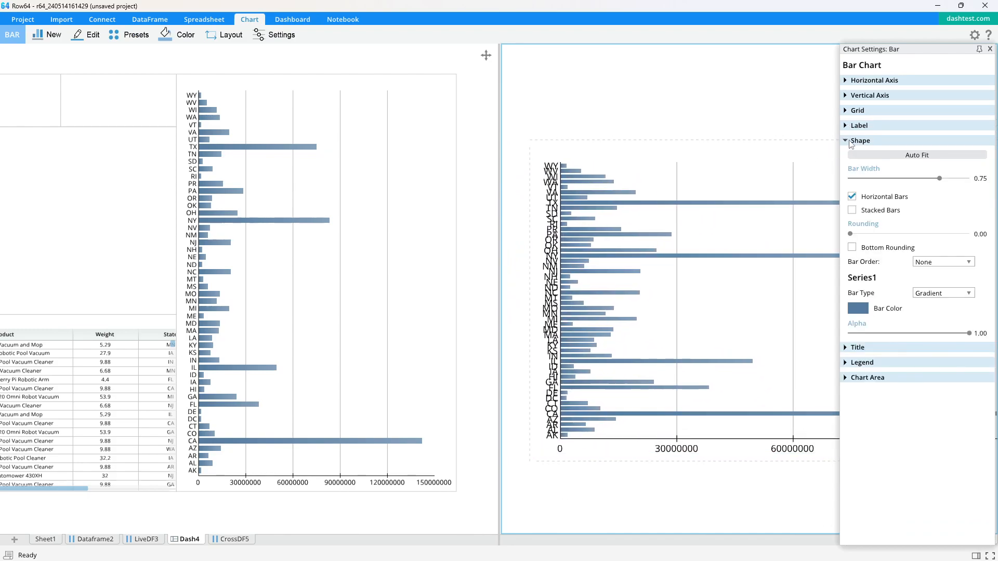
pyautogui.click(941, 262)
pyautogui.click(941, 284)
pyautogui.scroll(3, 253, 168)
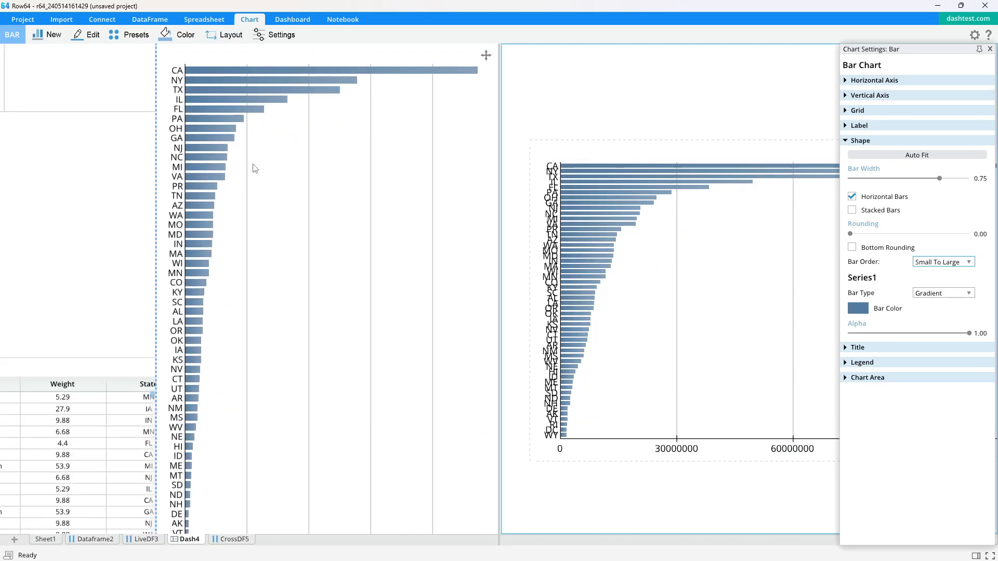
pyautogui.moveTo(319, 150); pyautogui.dragTo(301, 153)
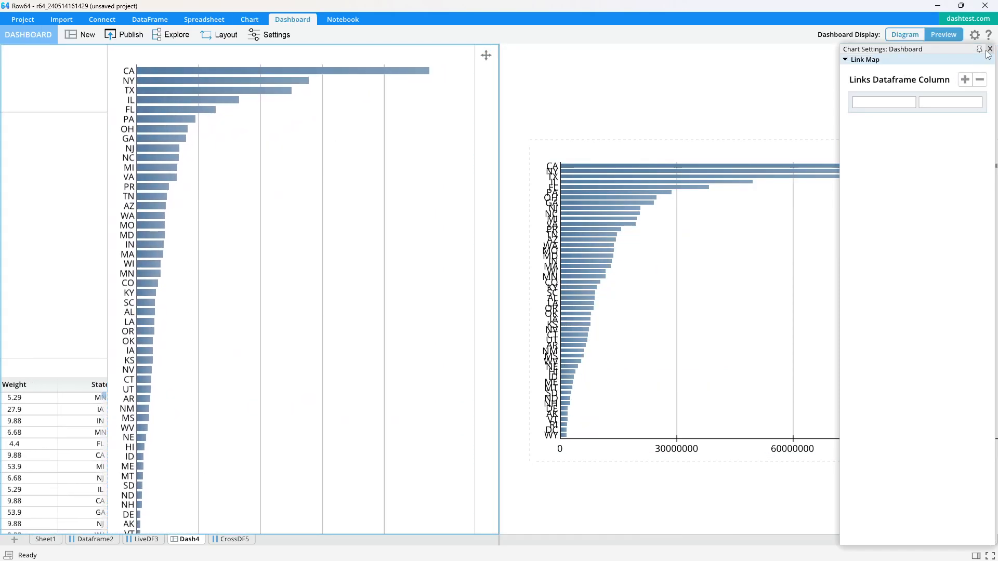
# Switch the bars to Four Color type with a light blue Data colour preset.
pyautogui.click(784, 88)
pyautogui.click(846, 142)
pyautogui.click(944, 293)
pyautogui.click(922, 321)
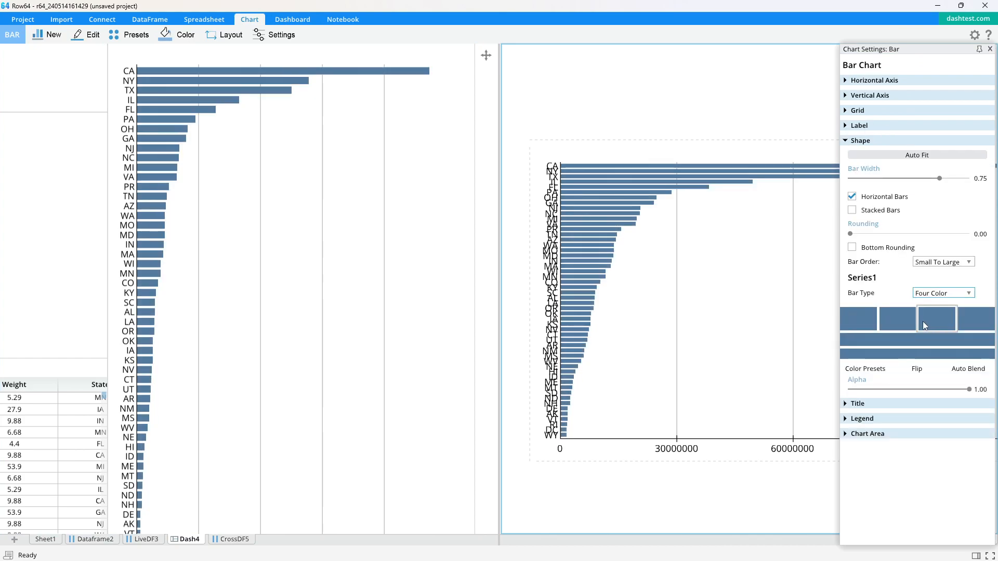
pyautogui.click(865, 368)
pyautogui.click(652, 460)
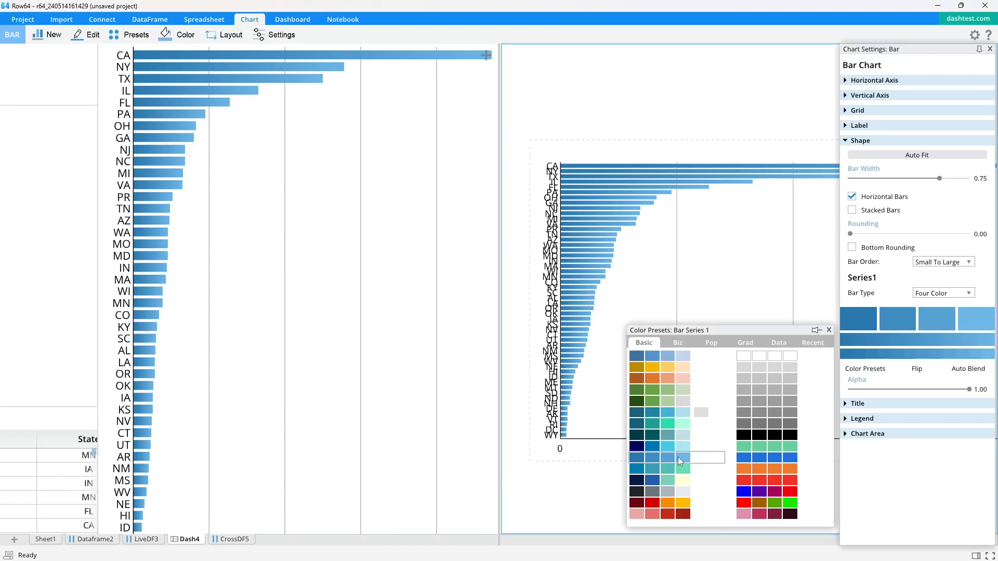
pyautogui.click(776, 344)
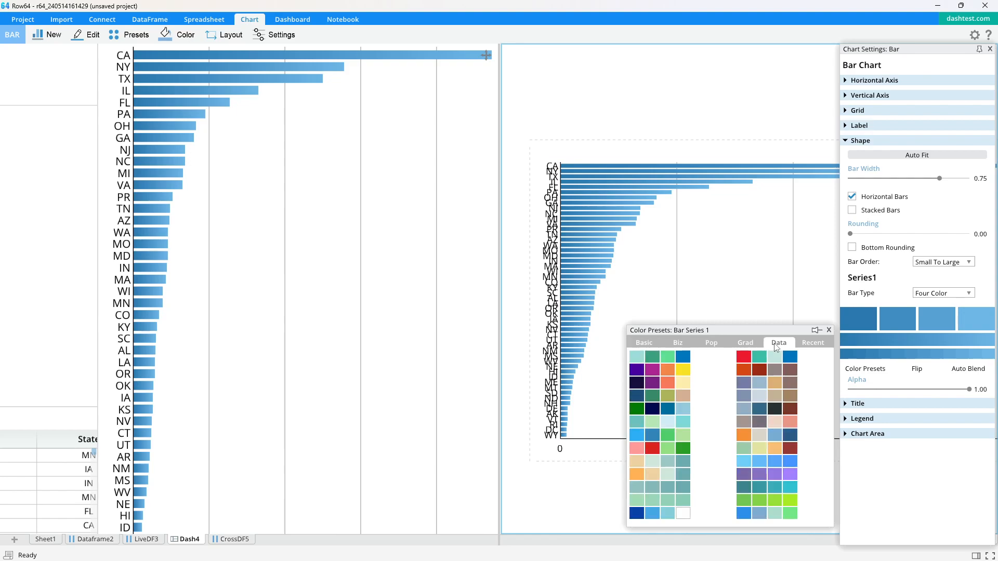
pyautogui.click(759, 461)
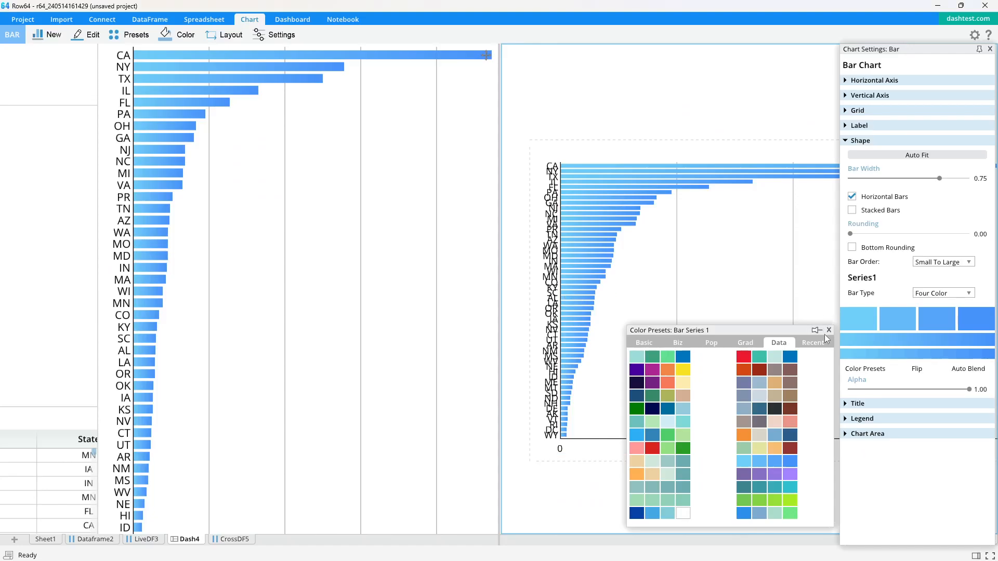
pyautogui.click(824, 335)
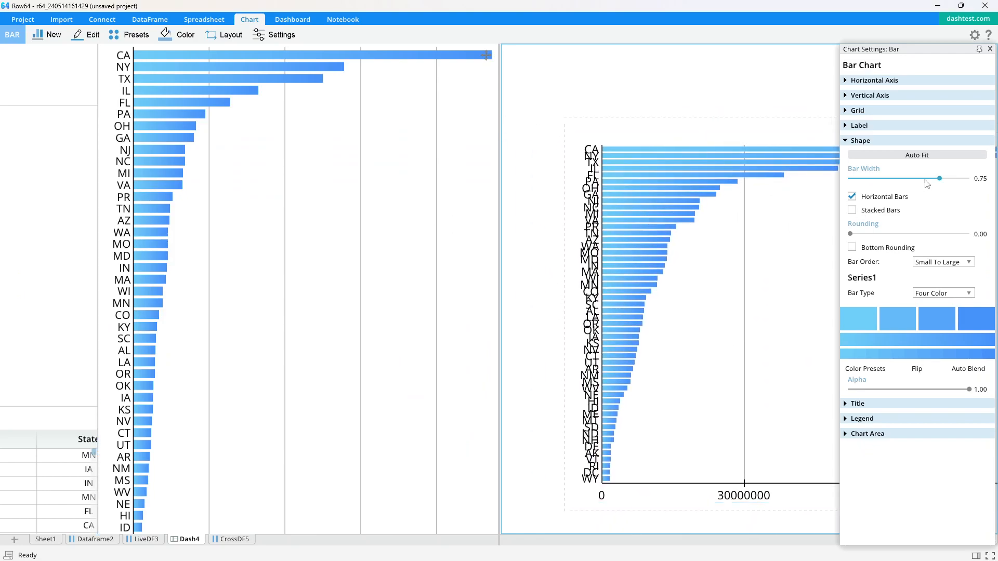
# Thin the state bars to width 0.58 and increase their rounding.
pyautogui.moveTo(940, 178); pyautogui.dragTo(921, 179)
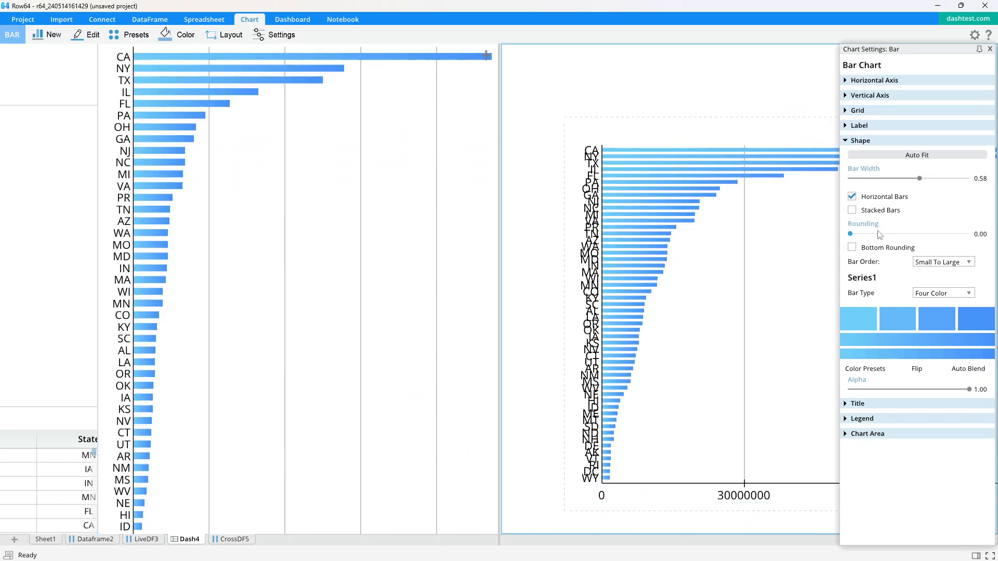
pyautogui.moveTo(861, 236); pyautogui.dragTo(906, 239)
pyautogui.click(846, 143)
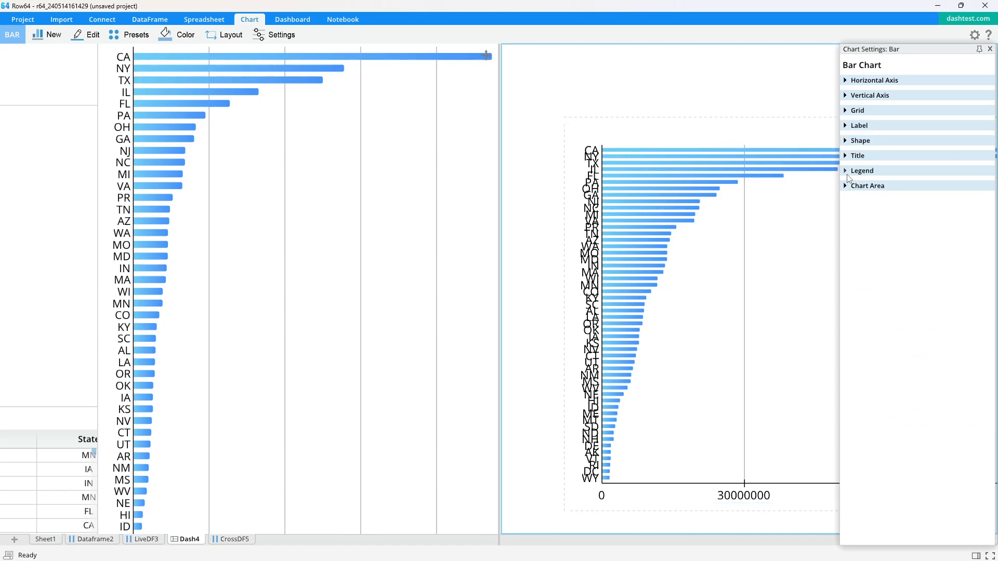
# Show value labels on the bars at font size 11.86.
pyautogui.click(847, 126)
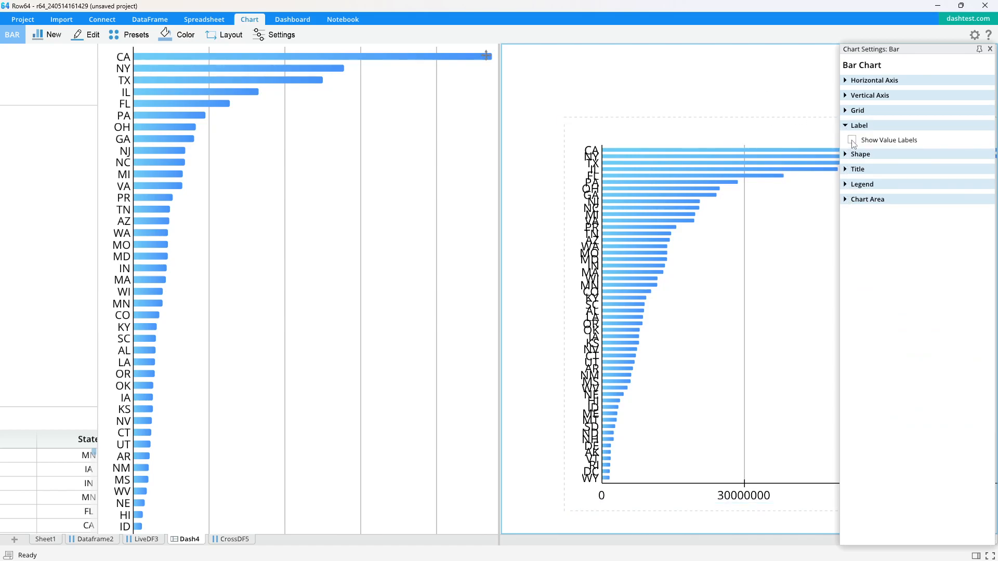
pyautogui.click(852, 140)
pyautogui.click(857, 125)
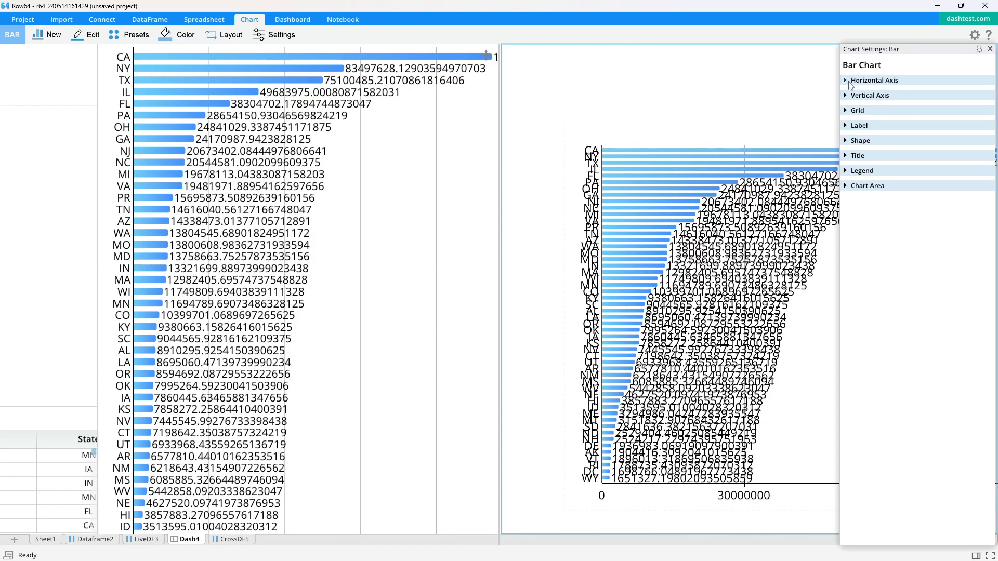
pyautogui.click(846, 125)
pyautogui.moveTo(877, 201); pyautogui.dragTo(865, 203)
pyautogui.scroll(-3, 290, 192)
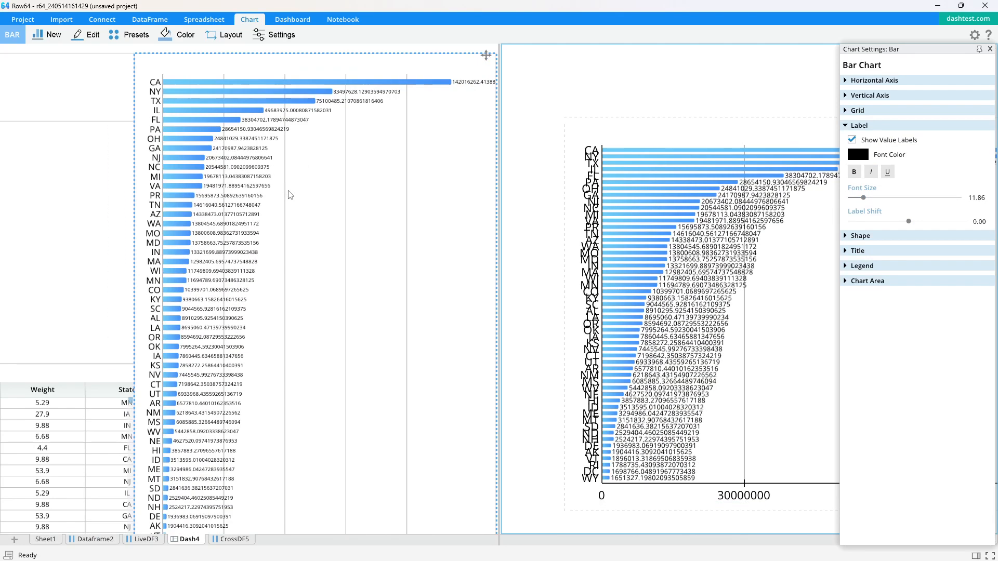
pyautogui.moveTo(78, 217); pyautogui.dragTo(341, 223)
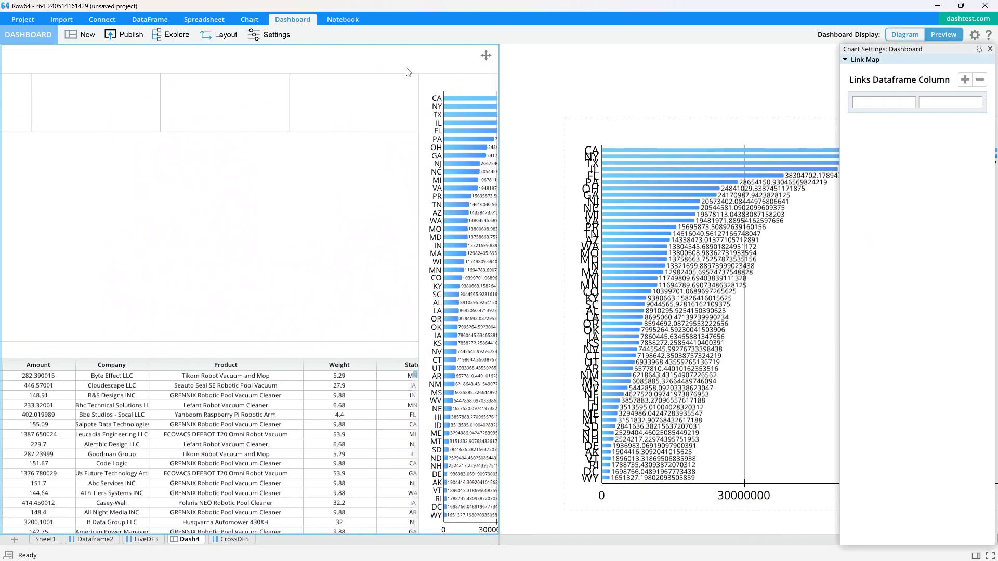
# Create CrossDF7 summing Amount per Product from LiveDF3 with a Group Sum cross-link.
pyautogui.press('space')
pyautogui.scroll(-1, 592, 250)
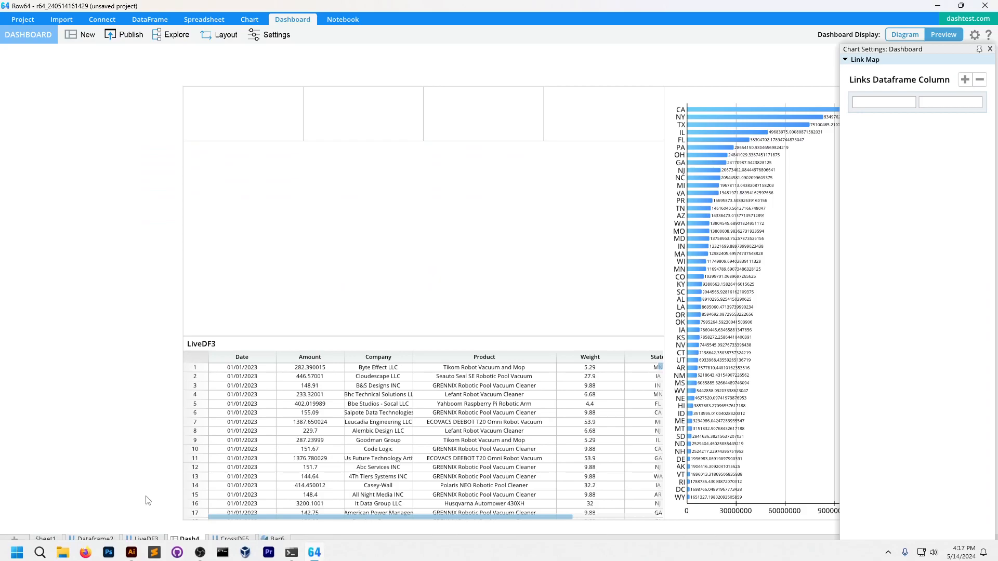
pyautogui.click(139, 538)
pyautogui.click(364, 89)
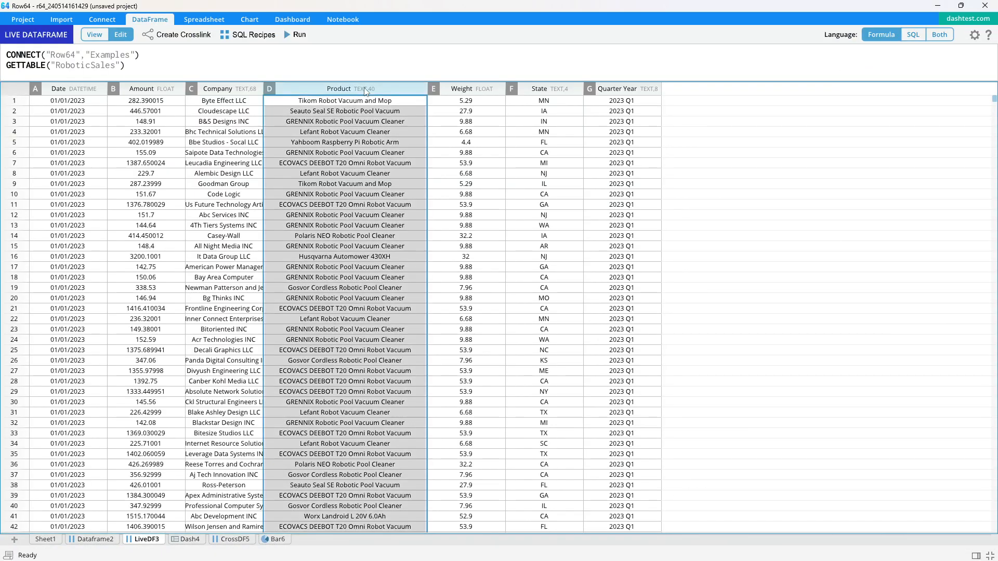
pyautogui.keyDown('ctrl'); pyautogui.click(155, 90); pyautogui.keyUp('ctrl')
pyautogui.click(176, 34)
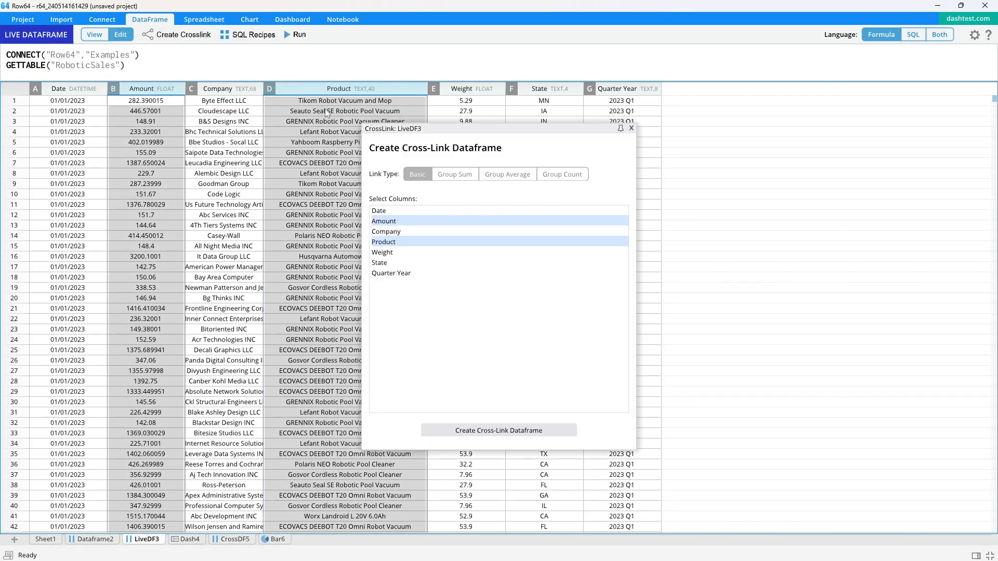
pyautogui.click(455, 174)
pyautogui.click(466, 430)
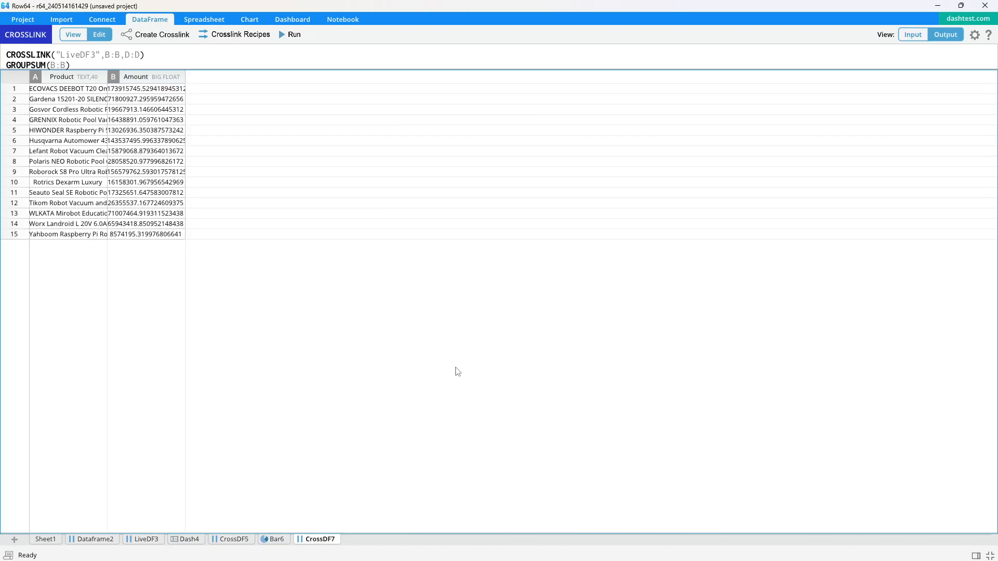
# Start a new bar chart from CrossDF7's Product and Amount columns.
pyautogui.moveTo(61, 77); pyautogui.dragTo(154, 78)
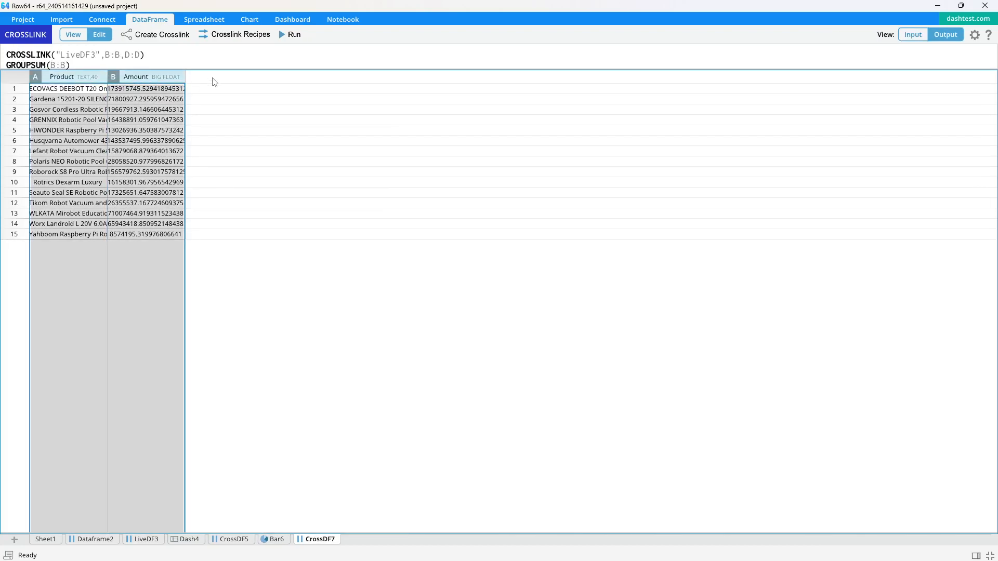
pyautogui.click(247, 20)
pyautogui.click(213, 35)
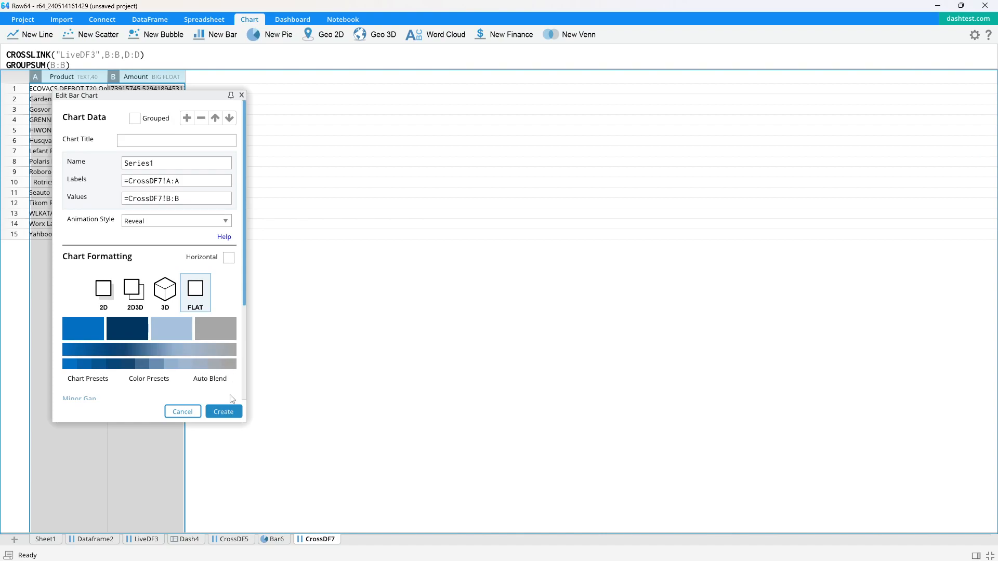
# Create the Bar8 product chart, place it in Dash4's middle panel above the table, and open it.
pyautogui.click(224, 411)
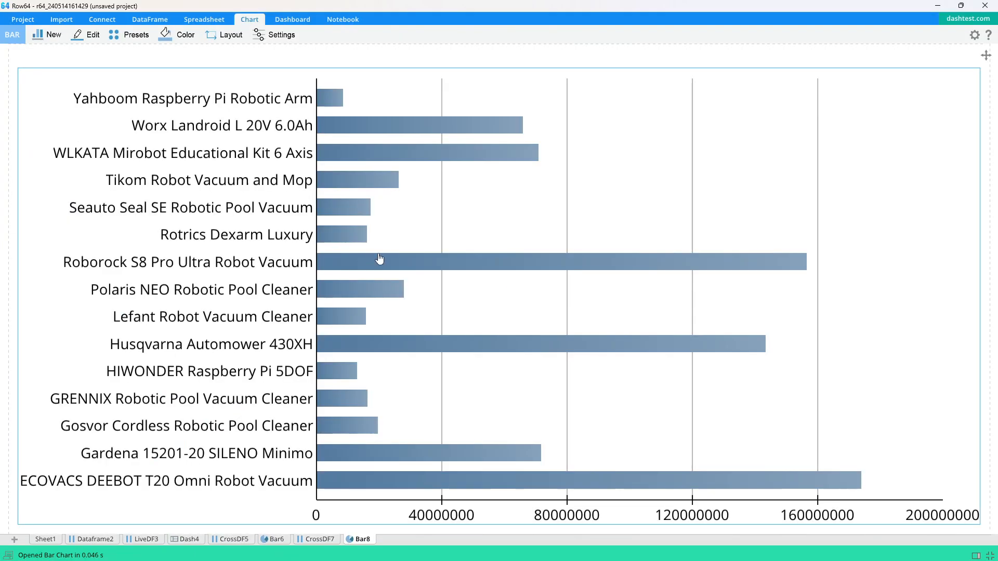
pyautogui.scroll(-2, 437, 228)
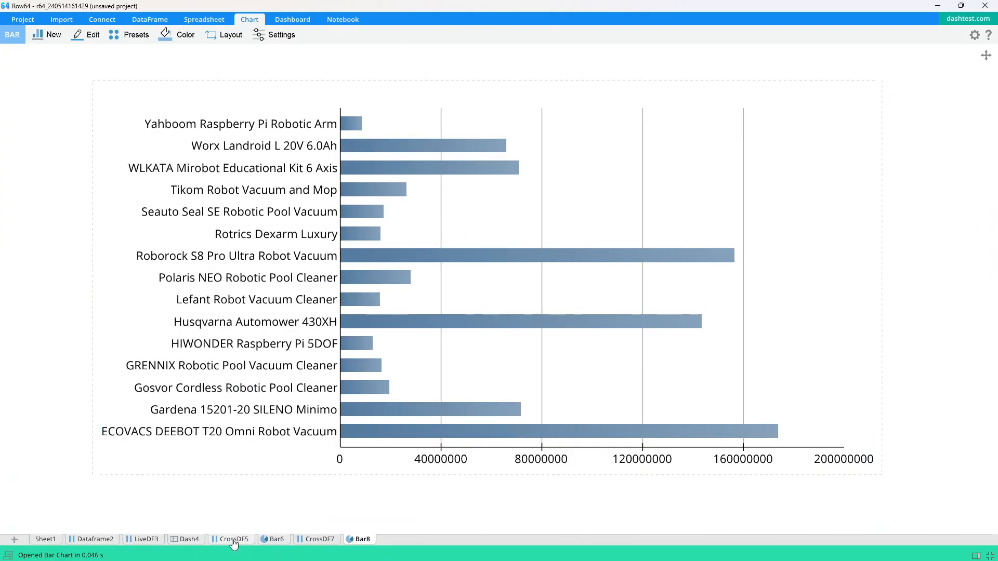
pyautogui.click(189, 539)
pyautogui.moveTo(363, 539); pyautogui.dragTo(578, 234)
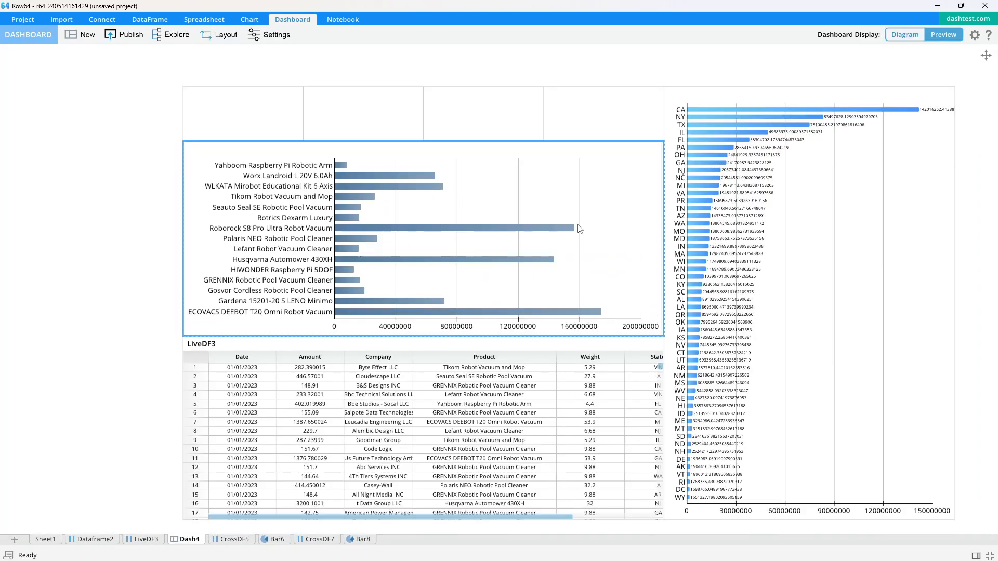
pyautogui.click(276, 34)
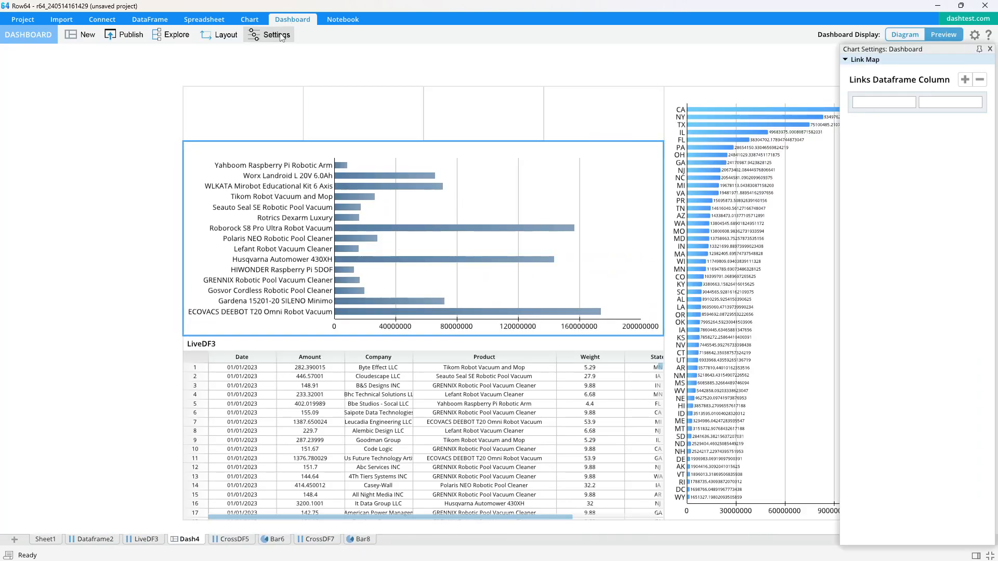
pyautogui.click(990, 49)
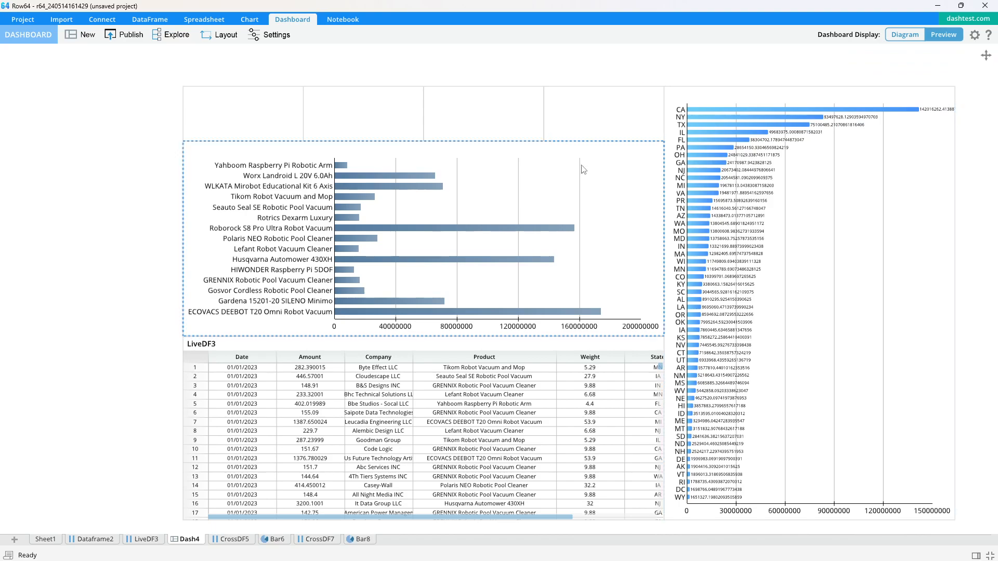
pyautogui.doubleClick(590, 163)
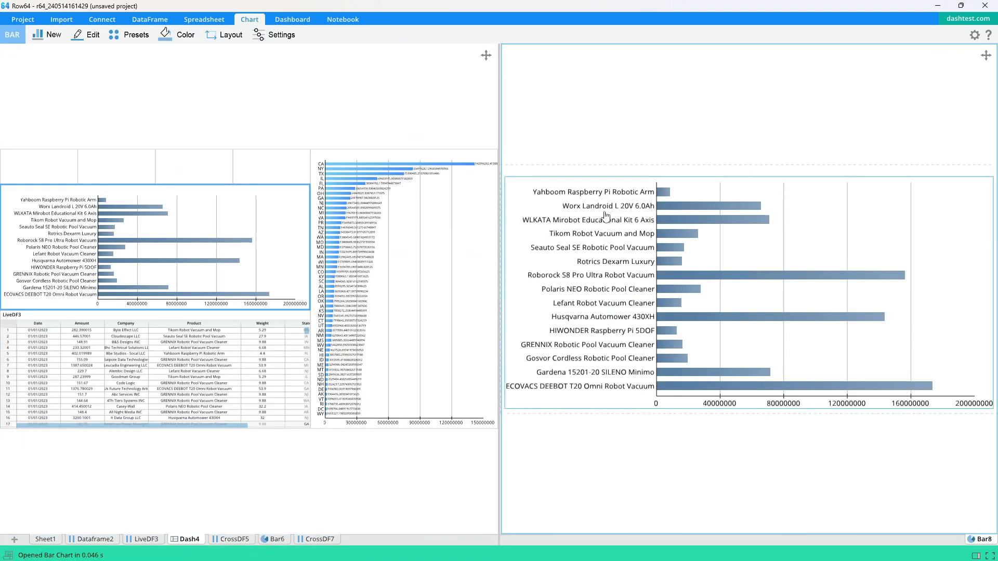
# Give the product chart's bars the Four Color bar type with a light-blue data colour preset.
pyautogui.click(275, 34)
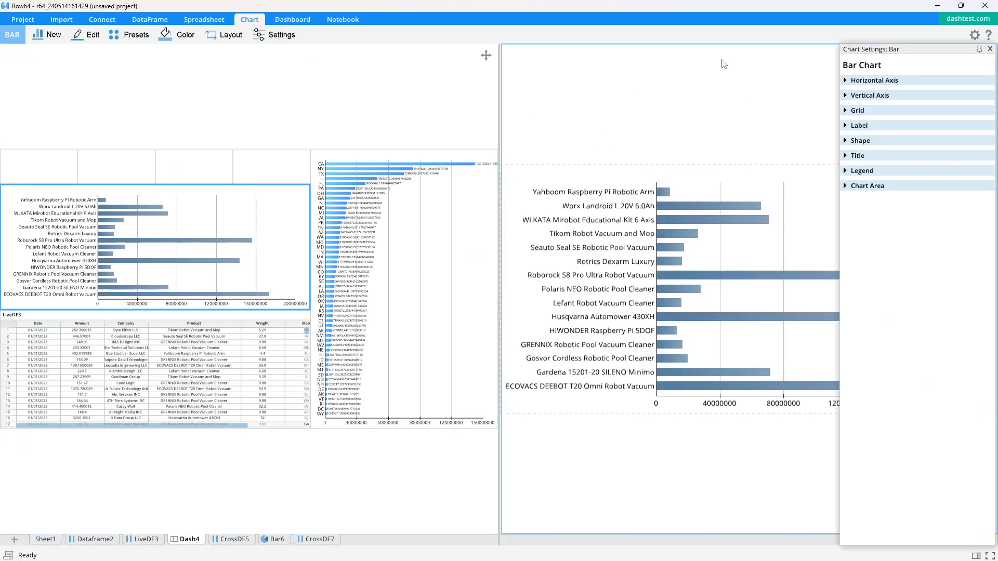
pyautogui.click(845, 142)
pyautogui.click(958, 293)
pyautogui.click(931, 334)
pyautogui.click(864, 369)
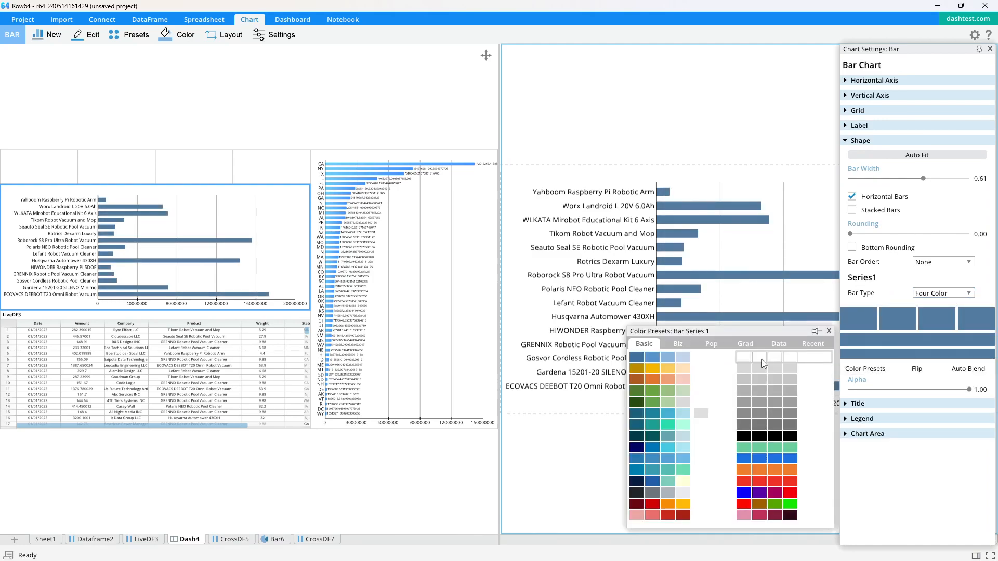
pyautogui.click(778, 343)
pyautogui.click(774, 462)
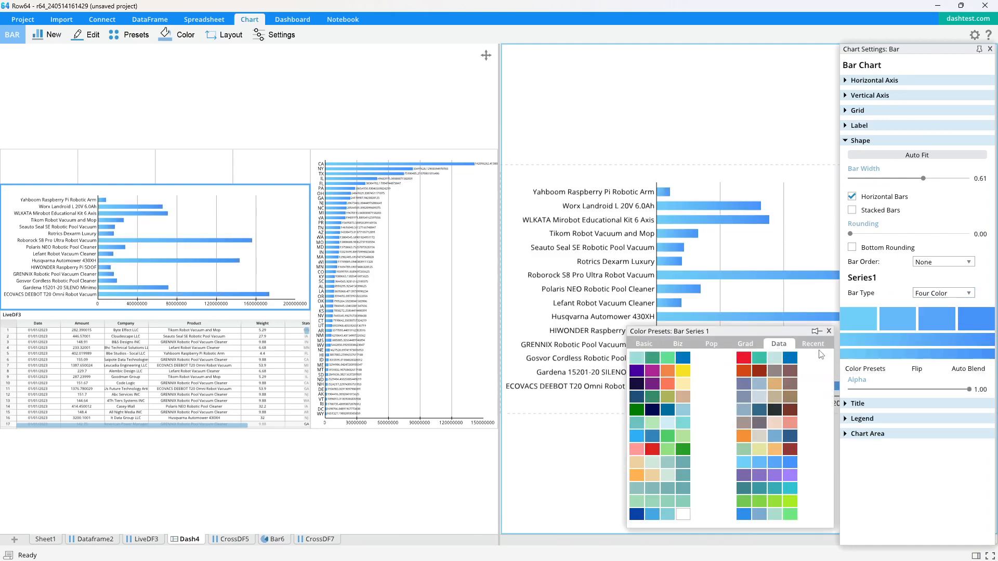
pyautogui.click(819, 345)
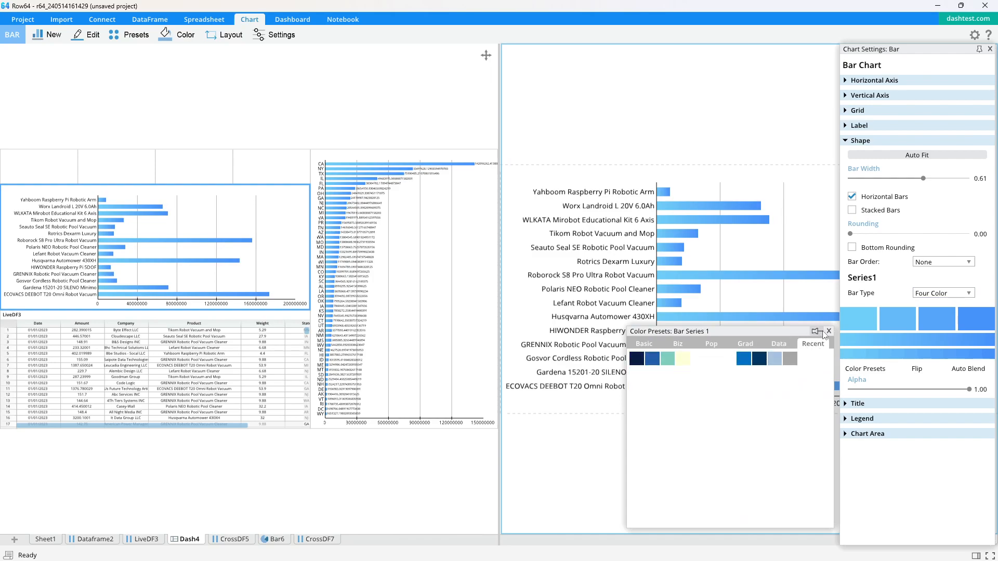
pyautogui.click(828, 332)
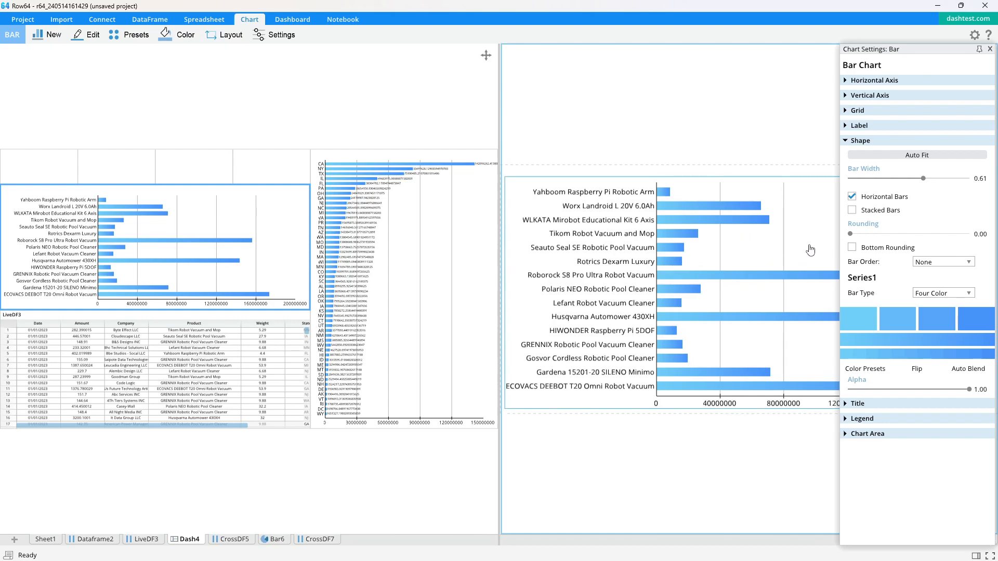
# Shrink the product chart so the LiveDF3 table below shows 20 rows.
pyautogui.scroll(1, 155, 266)
pyautogui.moveTo(155, 266); pyautogui.dragTo(242, 246)
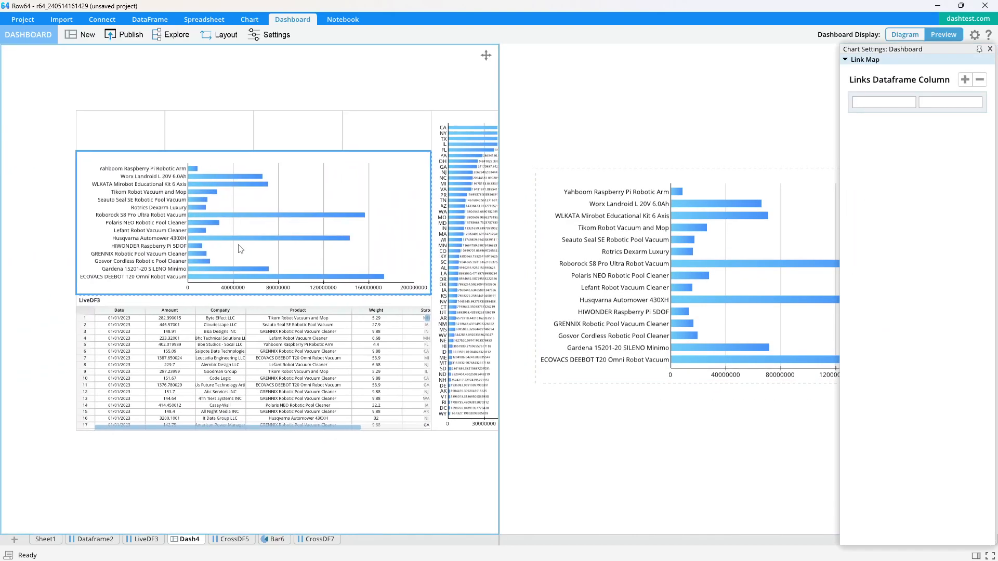
pyautogui.moveTo(270, 299)
pyautogui.mouseDown()
pyautogui.moveTo(270, 270)
pyautogui.moveTo(270, 281)
pyautogui.mouseUp()
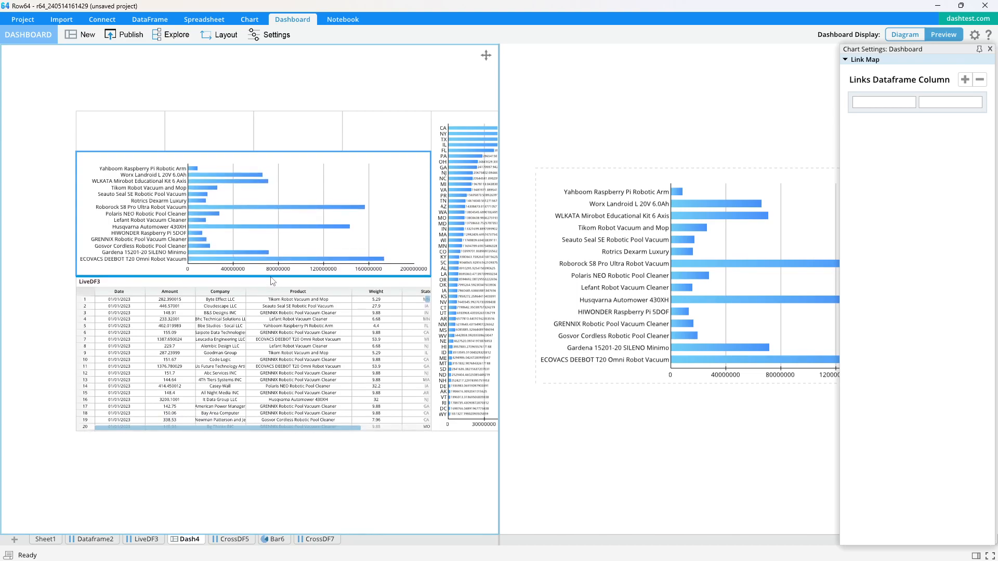
pyautogui.click(713, 148)
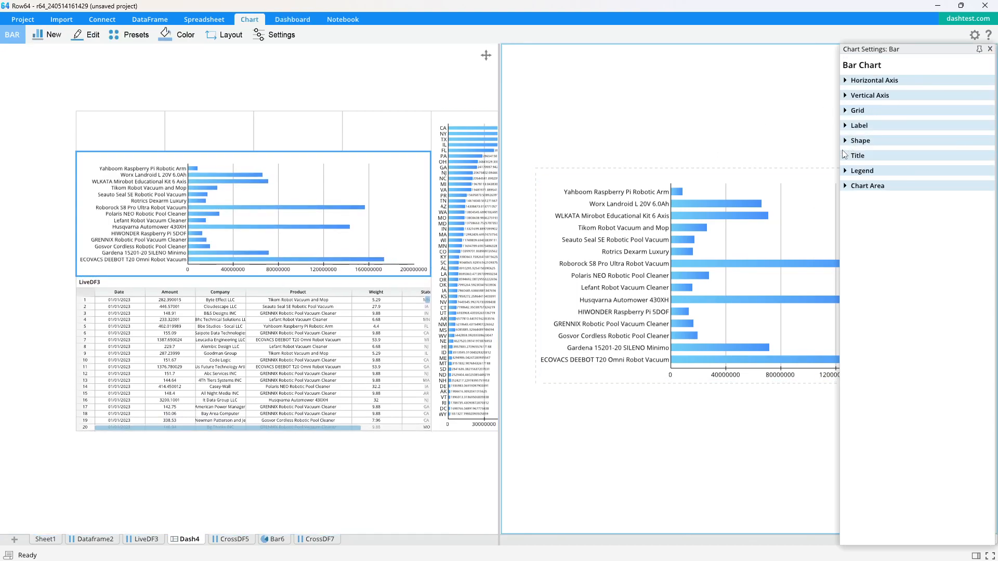
# Sort the product bars Small To Large with bar width 0.44 and rounding 0.13.
pyautogui.click(858, 141)
pyautogui.click(945, 263)
pyautogui.click(940, 284)
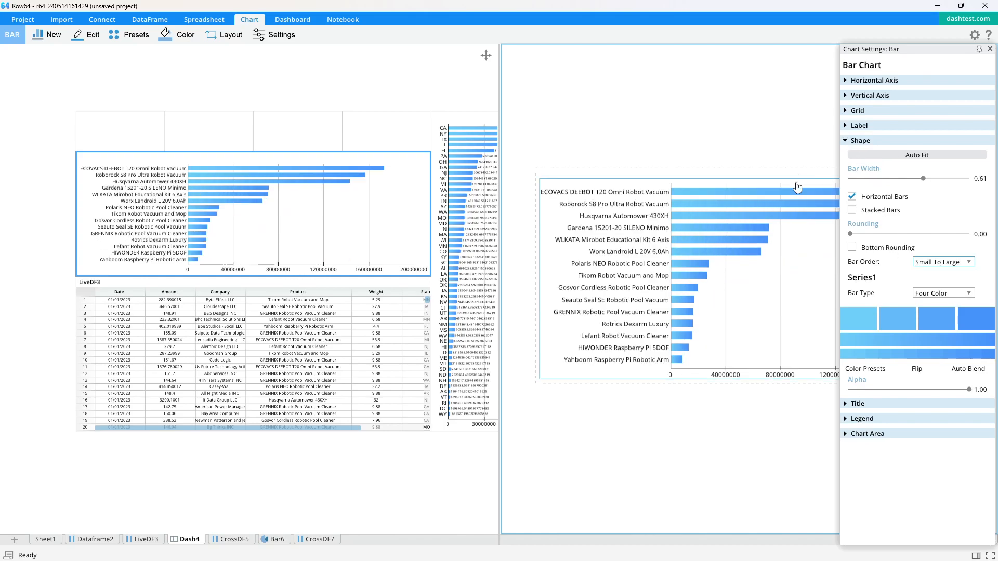
pyautogui.moveTo(923, 178); pyautogui.dragTo(903, 178)
pyautogui.moveTo(850, 234); pyautogui.dragTo(865, 234)
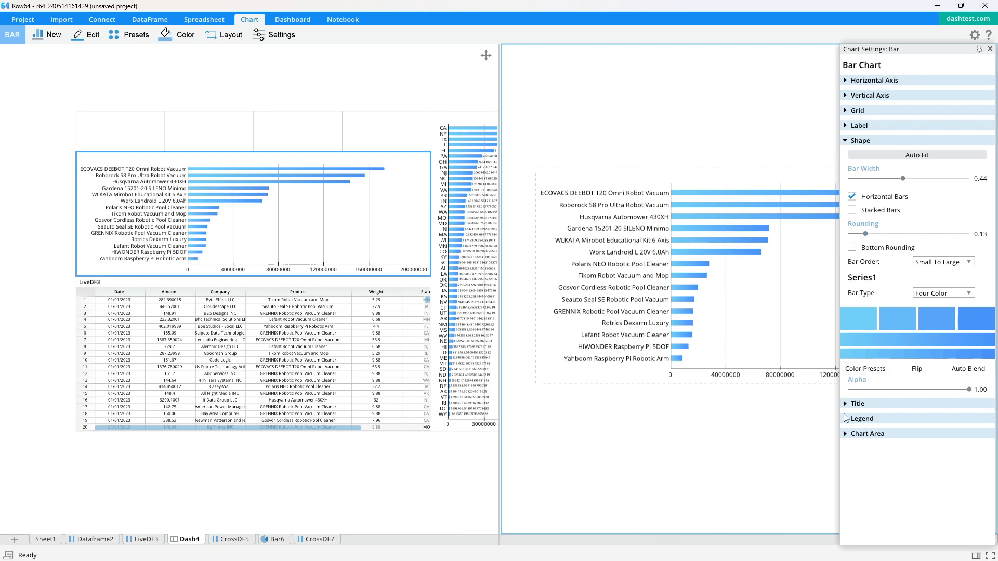
# Show value labels on the product bars and return to the full dashboard.
pyautogui.click(849, 127)
pyautogui.click(852, 140)
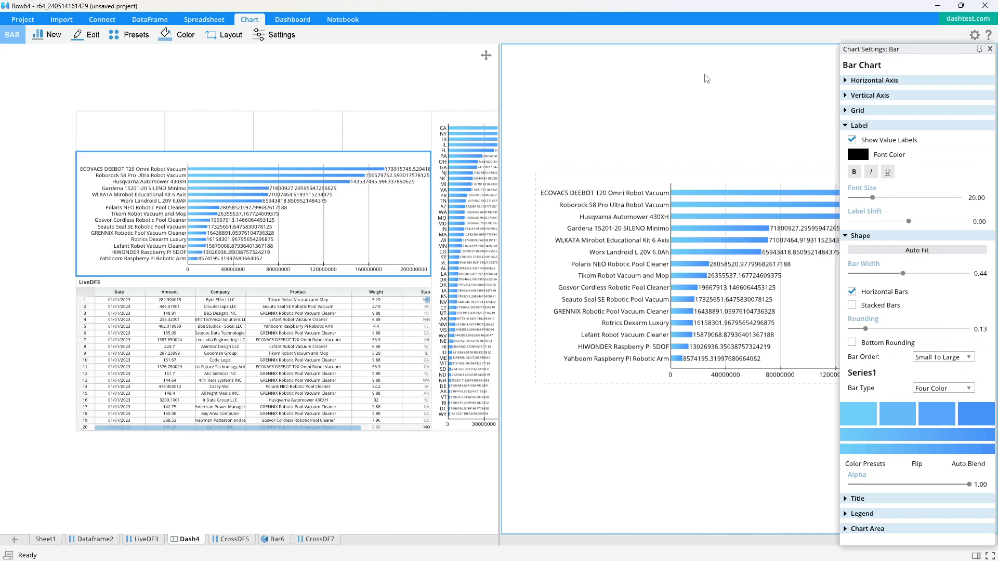
pyautogui.click(989, 49)
pyautogui.click(431, 91)
pyautogui.press('space')
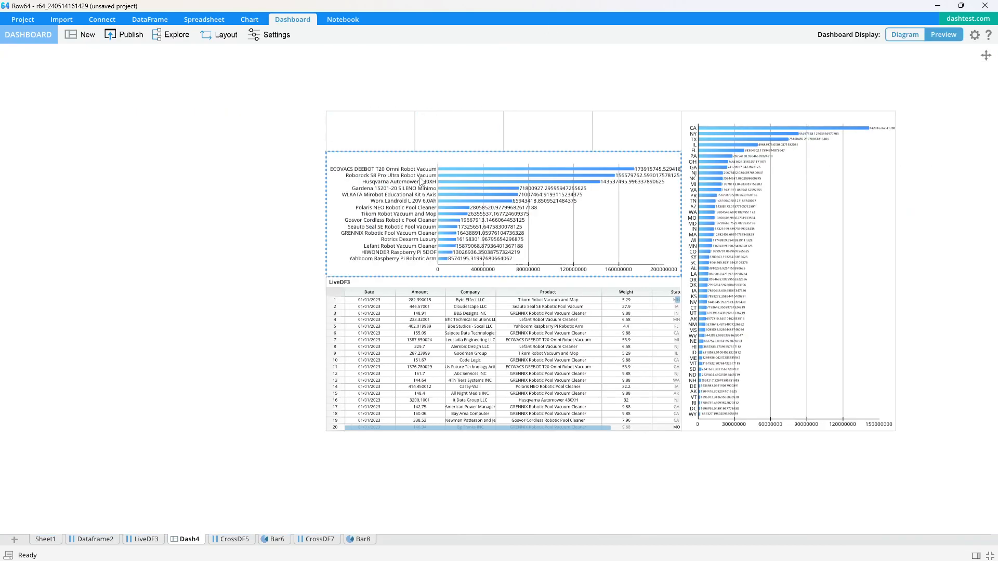
pyautogui.scroll(1, 489, 183)
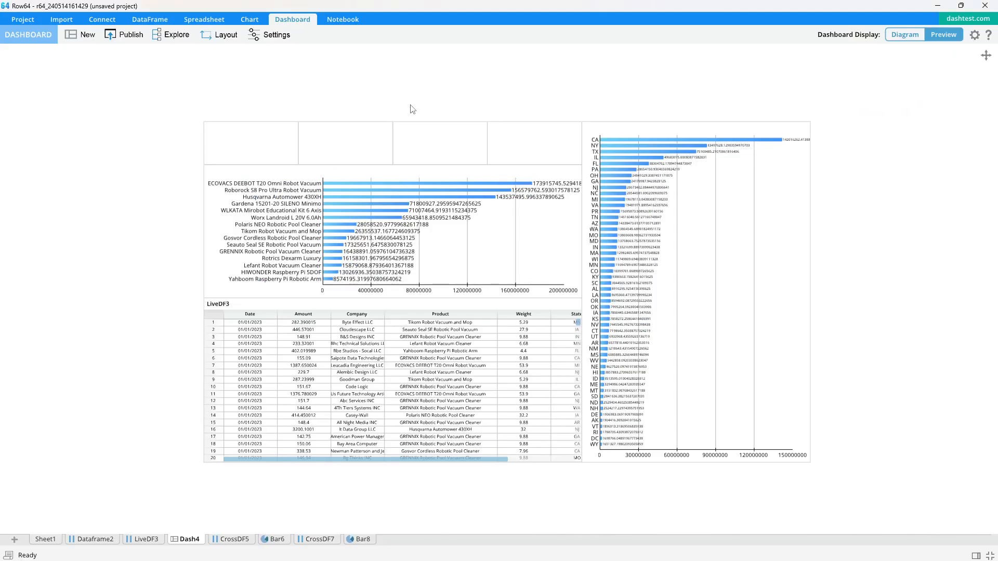
# Make the top-right tile an 'Nb Products' card with formula =COUNT(LiveDF3!B:B).
pyautogui.click(498, 139)
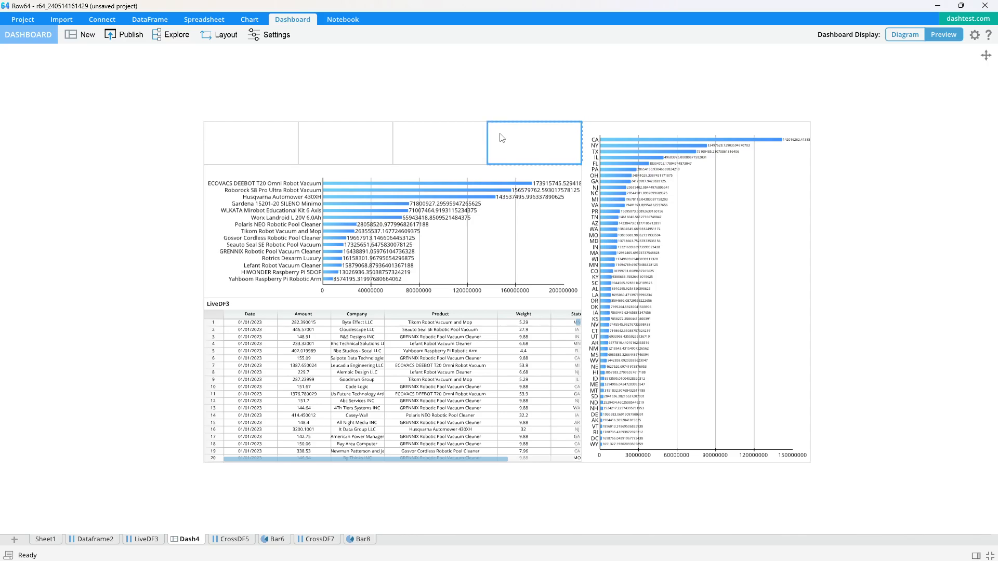
pyautogui.click(878, 62)
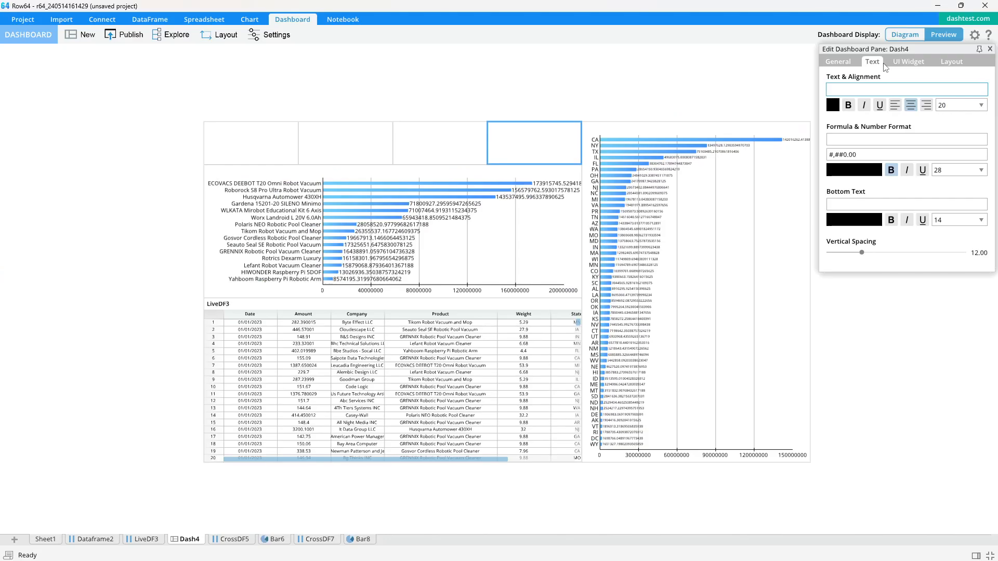
pyautogui.write('Nb Products')
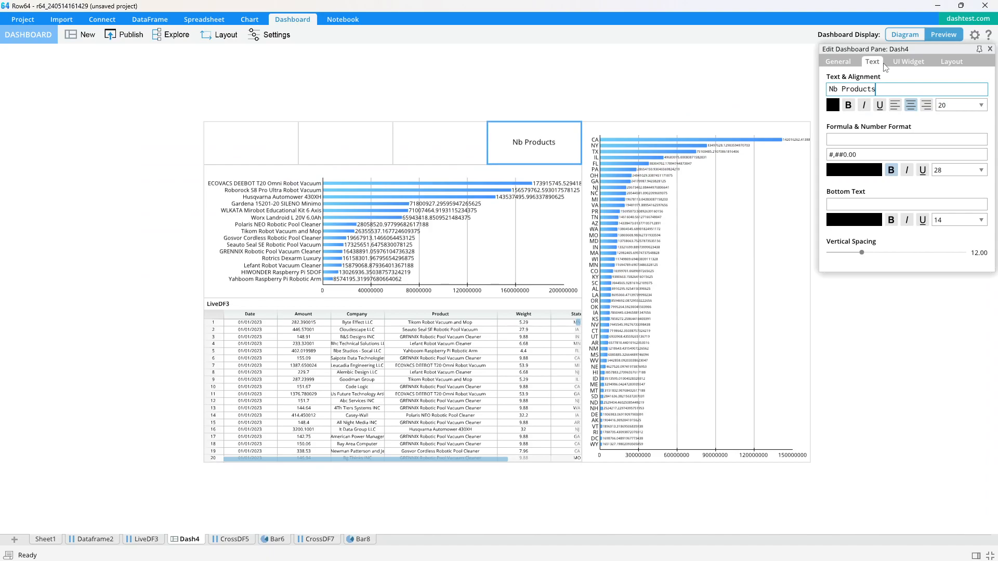
pyautogui.click(848, 141)
pyautogui.write('=COUNT(')
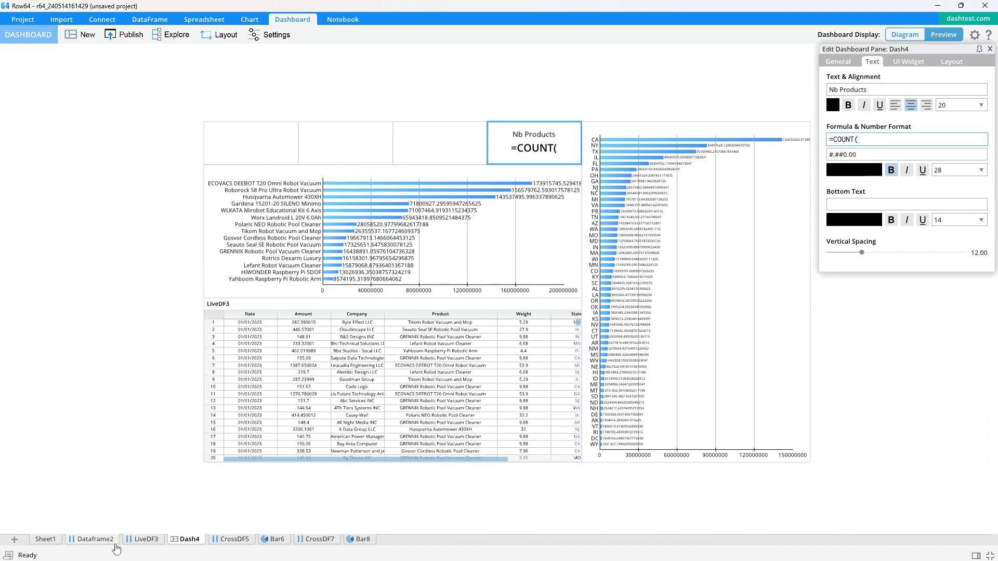
pyautogui.click(146, 539)
pyautogui.click(154, 90)
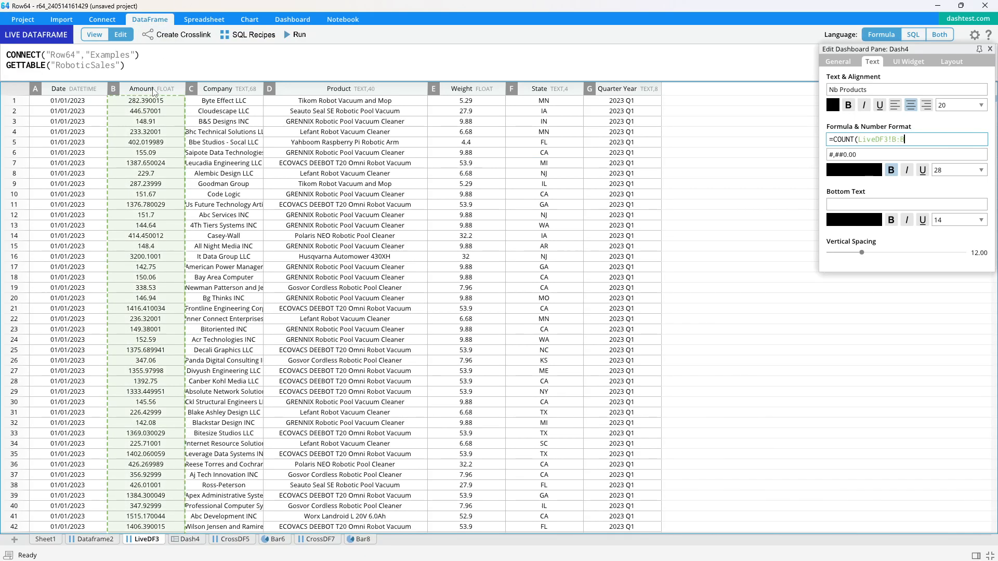
pyautogui.press('Return')
# Change the Nb Products number format from #,##0.00 to #,##0, showing 1,000,003.
pyautogui.click(544, 91)
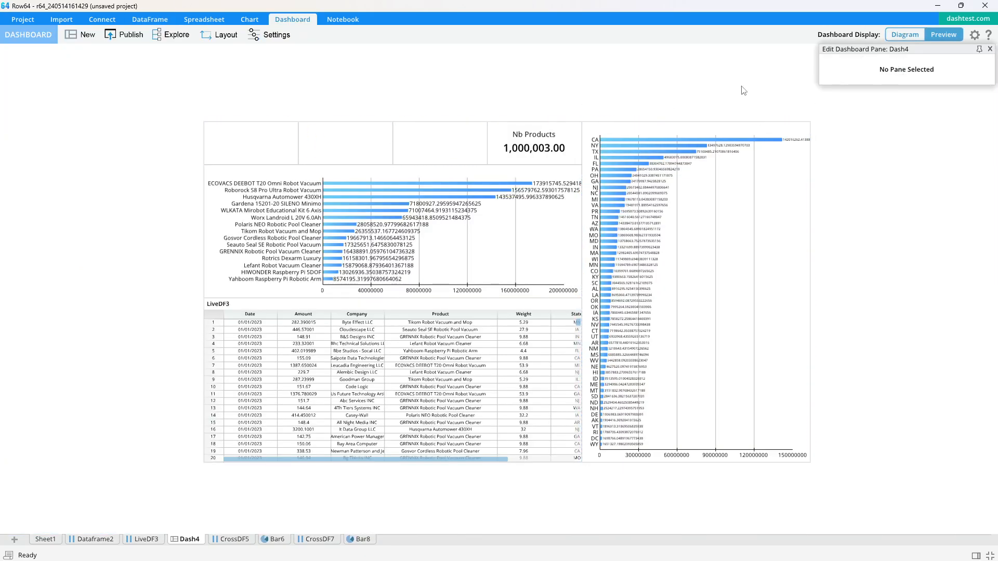
pyautogui.click(580, 126)
pyautogui.click(875, 159)
pyautogui.press('BackSpace')
pyautogui.press('BackSpace')
pyautogui.press('BackSpace')
pyautogui.press('Return')
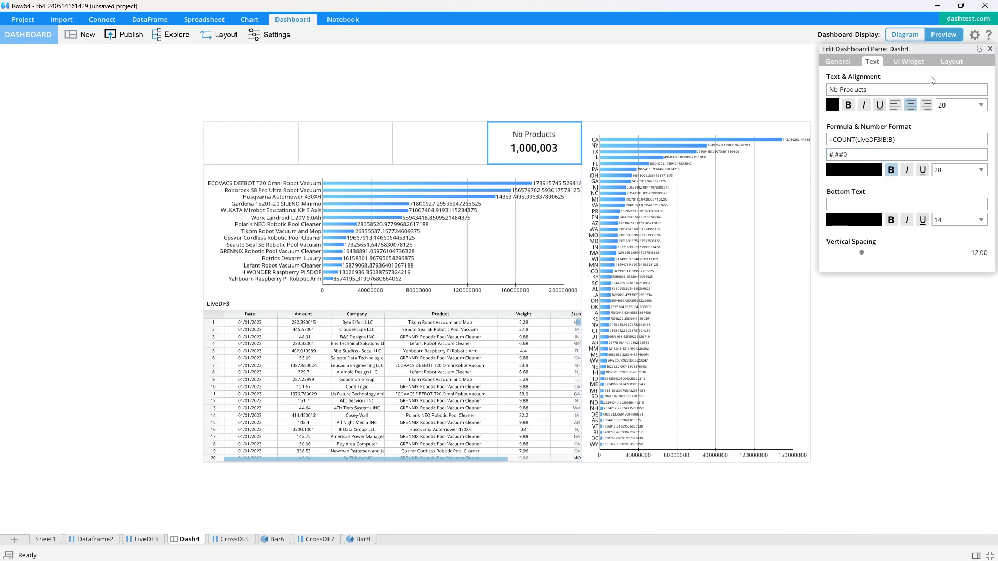
pyautogui.click(990, 48)
pyautogui.click(413, 142)
pyautogui.click(459, 174)
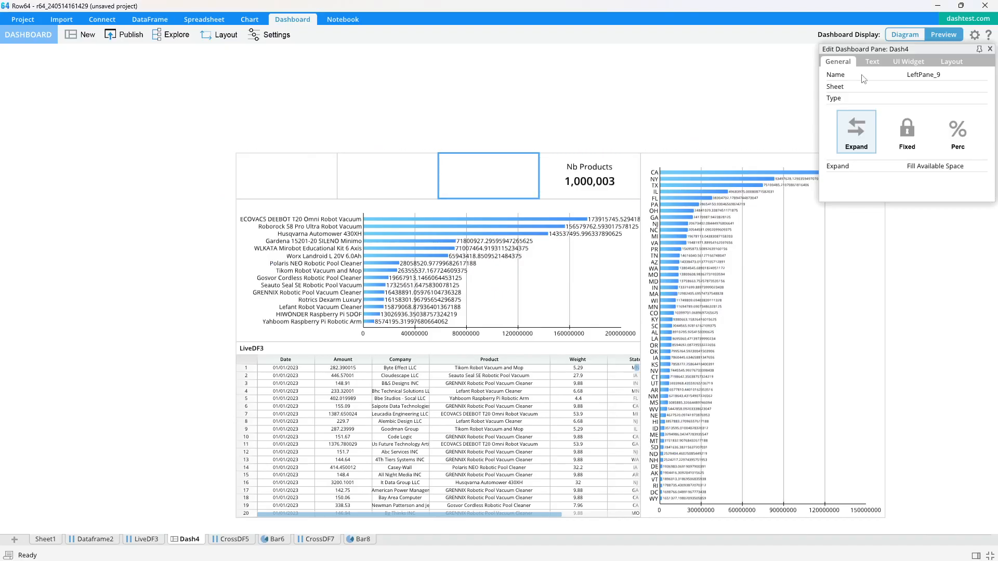
# Title the empty card 'Average Weight' and set it to average LiveDF3's Weight column (23.13).
pyautogui.click(872, 61)
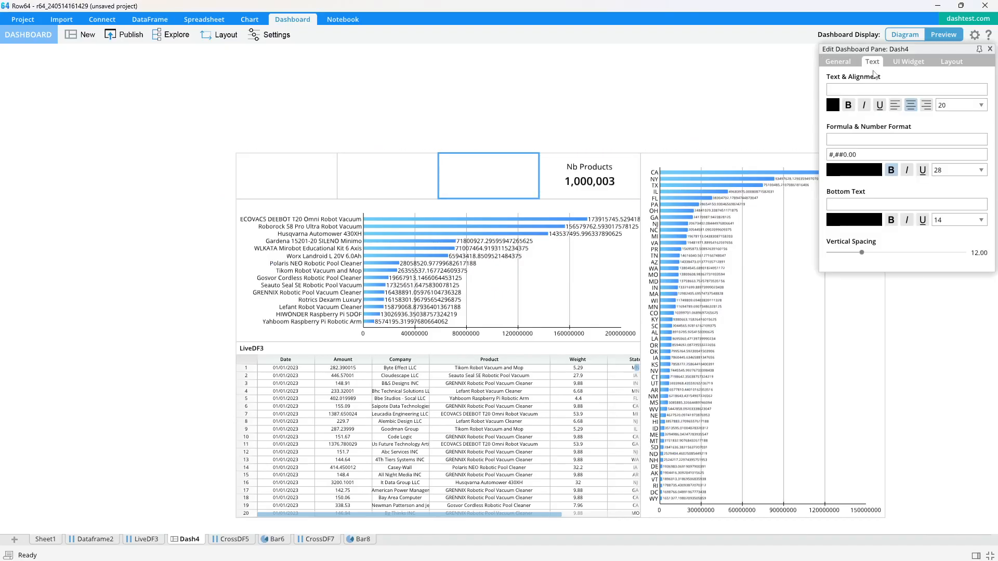
pyautogui.click(878, 89)
pyautogui.write('Average Wei')
pyautogui.write('gth')
pyautogui.press('BackSpace')
pyautogui.press('BackSpace')
pyautogui.write('ht')
pyautogui.click(881, 140)
pyautogui.write('=AVE')
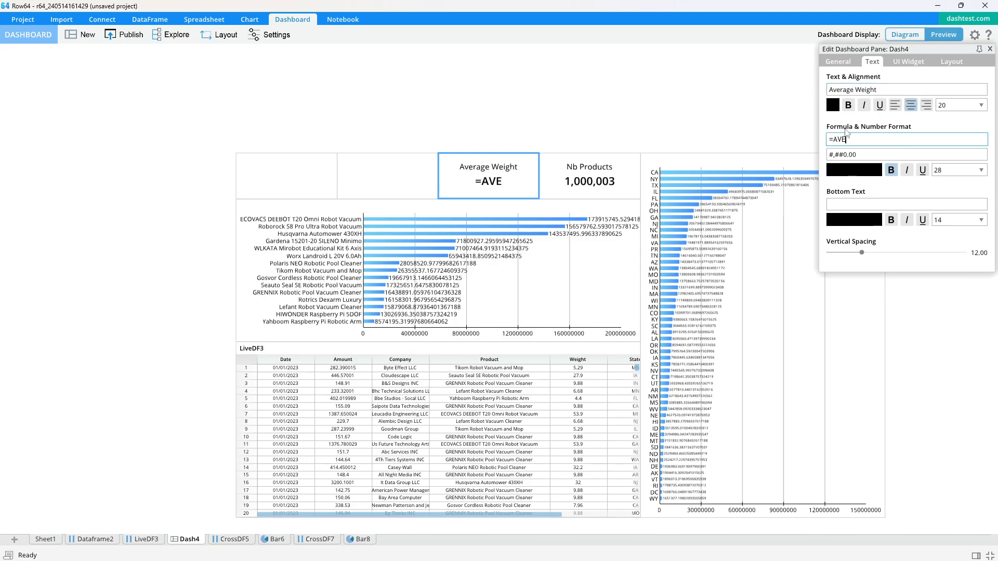
pyautogui.write('RAGE(')
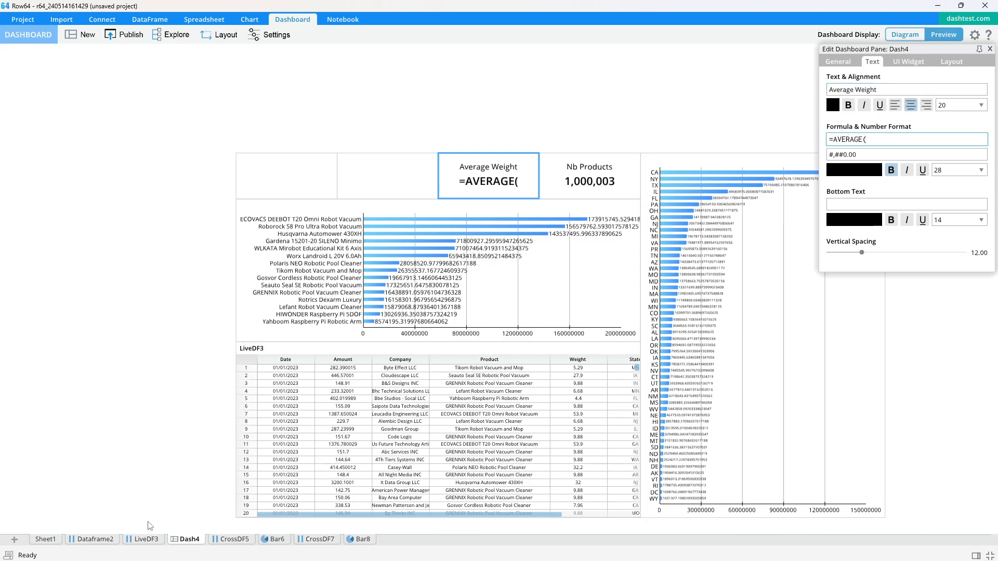
pyautogui.click(146, 539)
pyautogui.click(456, 101)
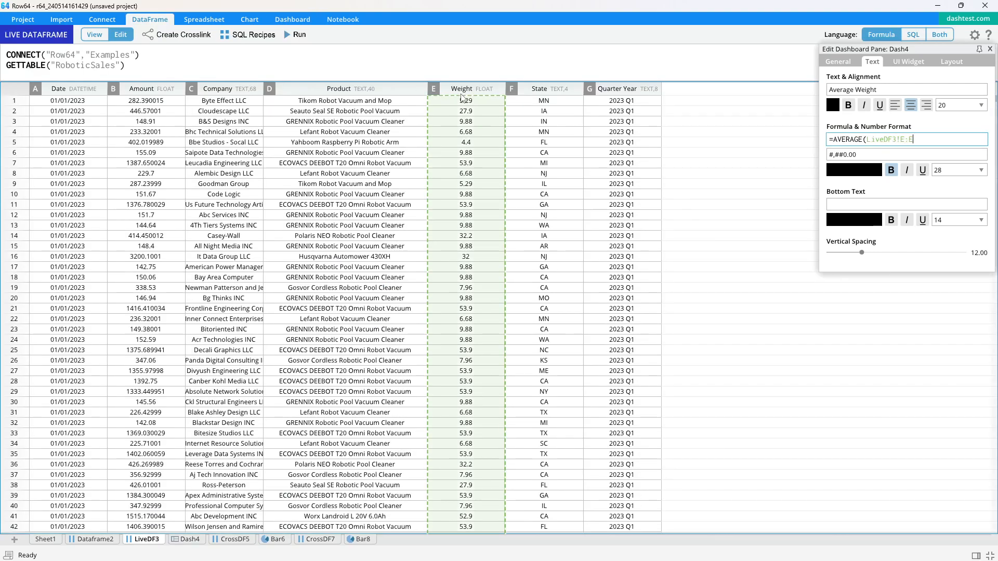
pyautogui.click(416, 186)
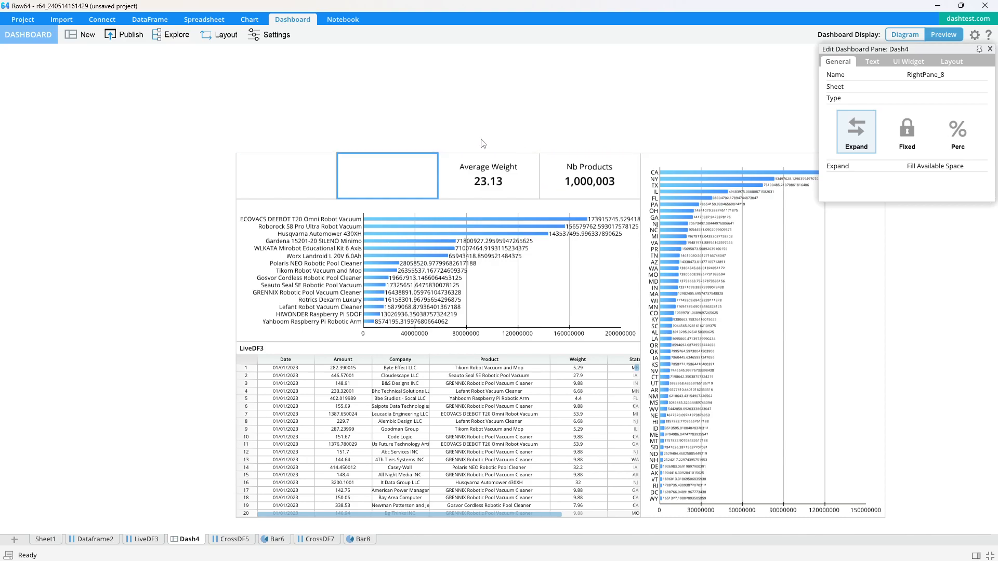
# Make the left card 'Sales:' with formula =SUM(LiveDF3!B:B), showing 844,269,831.70.
pyautogui.click(291, 171)
pyautogui.click(873, 61)
pyautogui.click(866, 91)
pyautogui.write('Sales:')
pyautogui.click(853, 139)
pyautogui.write('=SUM(')
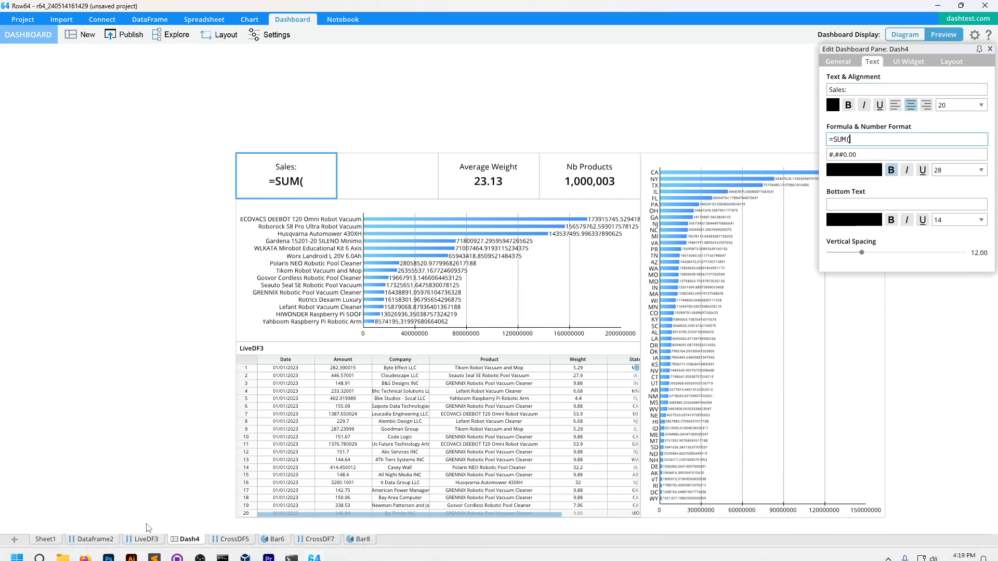
pyautogui.click(146, 539)
pyautogui.click(134, 90)
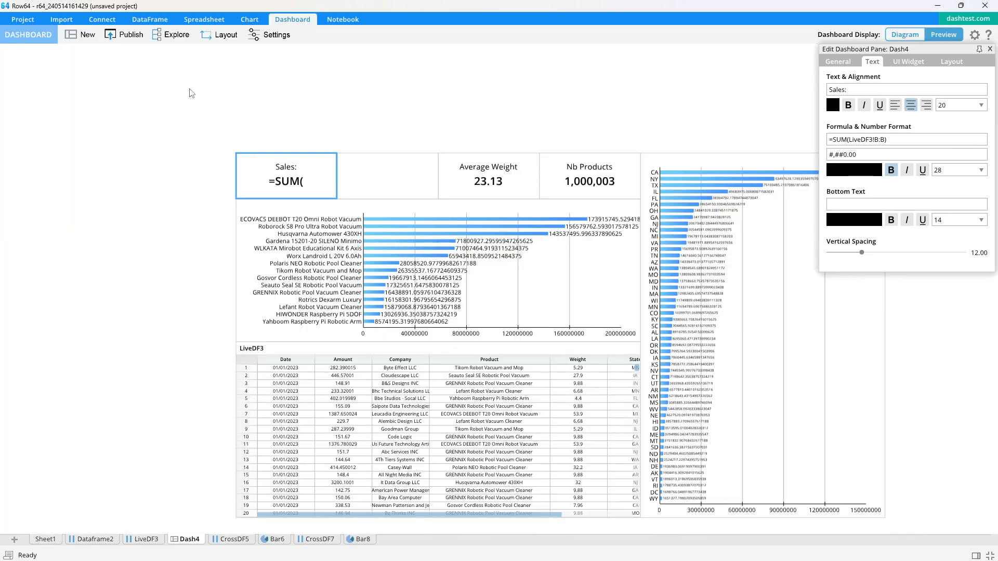
# Make the next card 'Average Sales' with =AVERAGE(LiveDF3!B:B), showing 844.27.
pyautogui.click(404, 181)
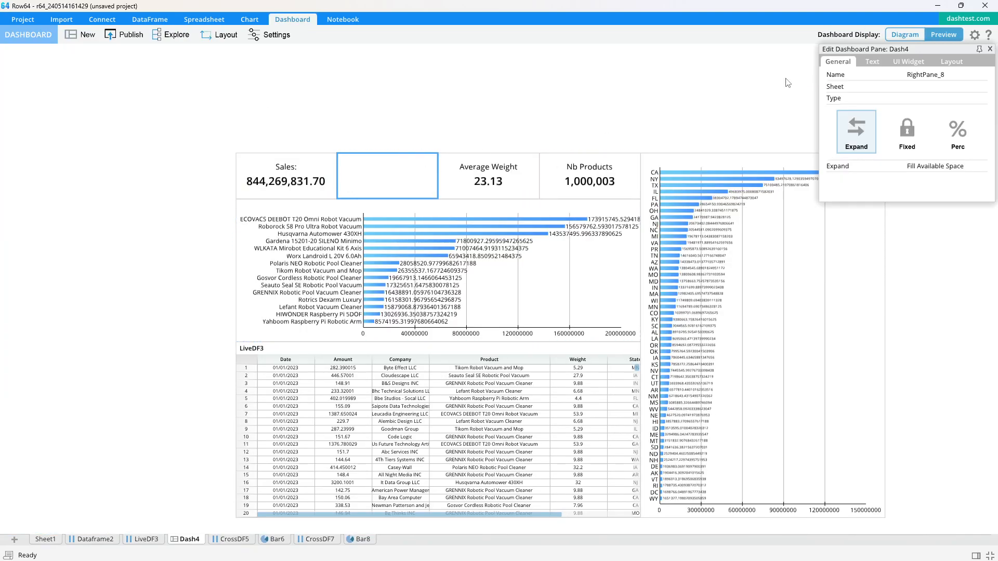
pyautogui.click(878, 63)
pyautogui.click(877, 90)
pyautogui.write('Average Sales')
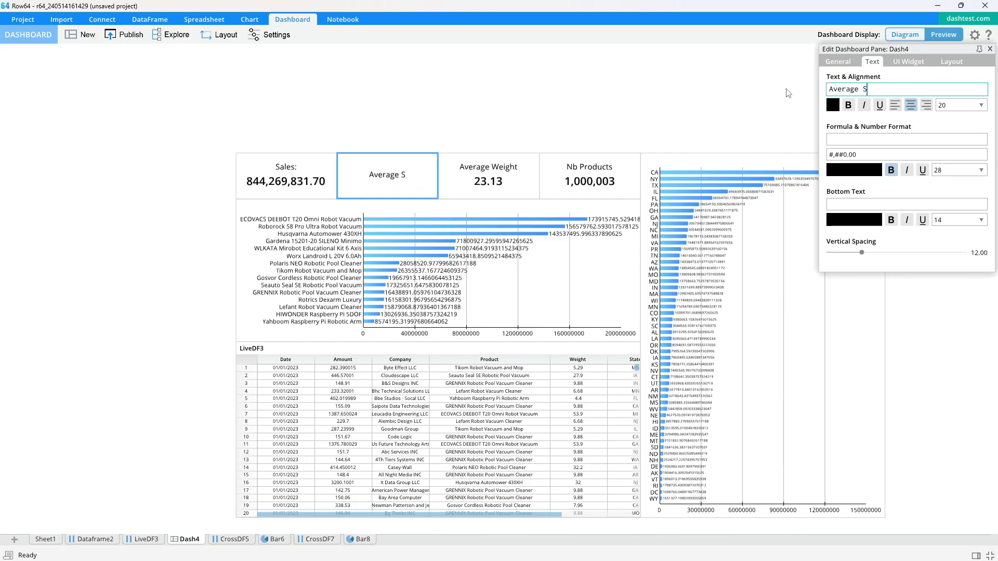
pyautogui.click(863, 141)
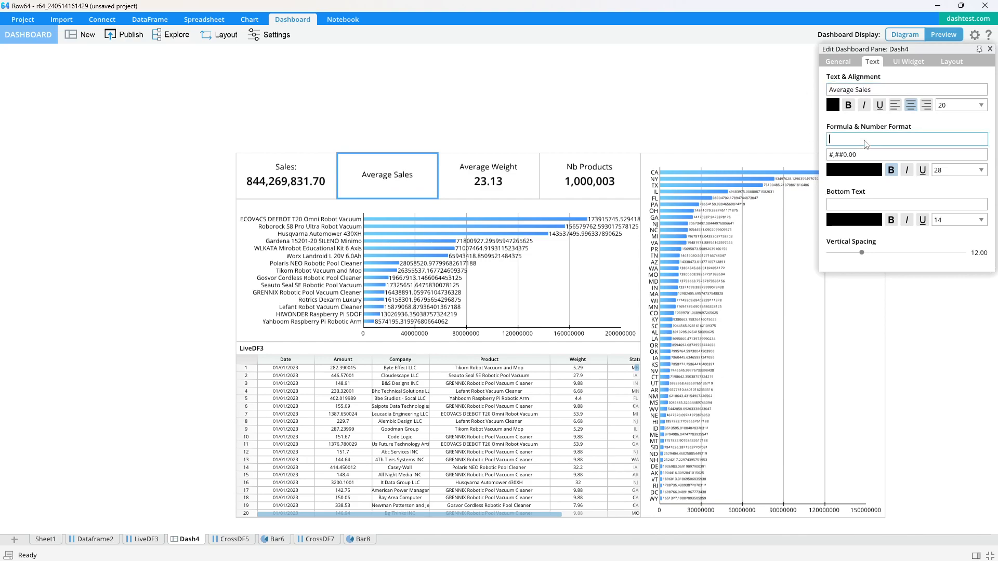
pyautogui.write('=AVERAGE(')
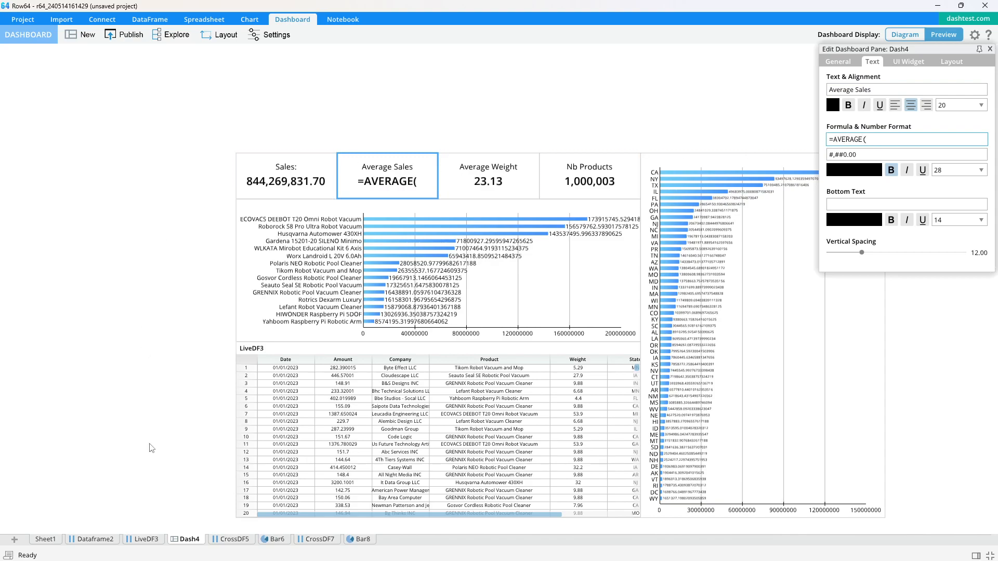
pyautogui.click(143, 539)
pyautogui.click(151, 88)
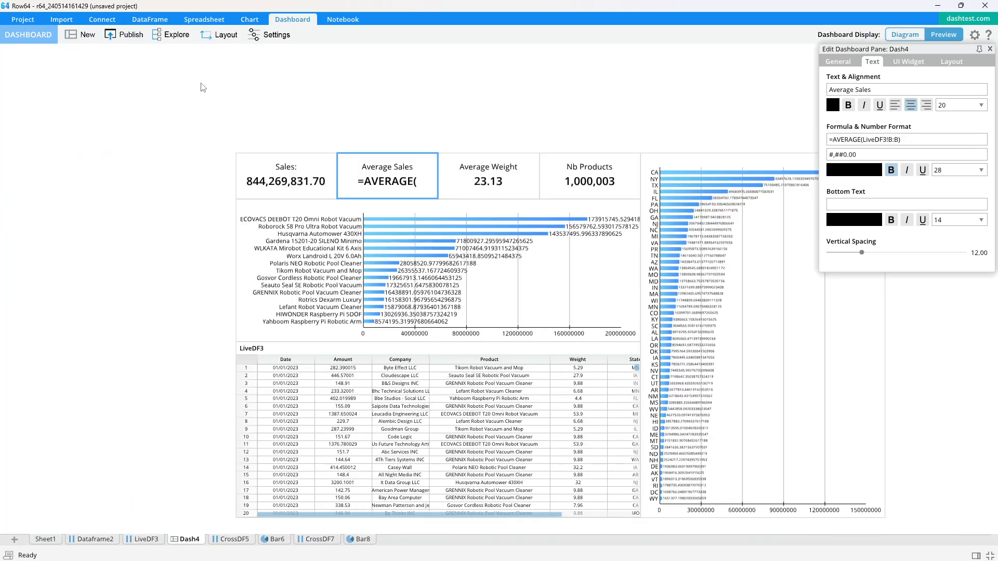
pyautogui.click(989, 49)
# Publish the dashboard as robot-sales-01 in the temp group.
pyautogui.click(693, 139)
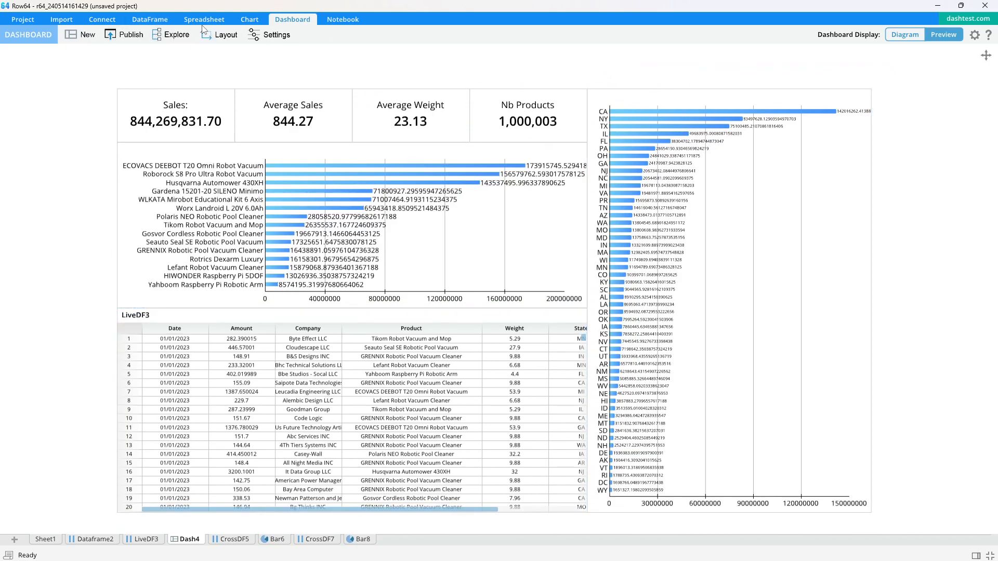
pyautogui.click(126, 35)
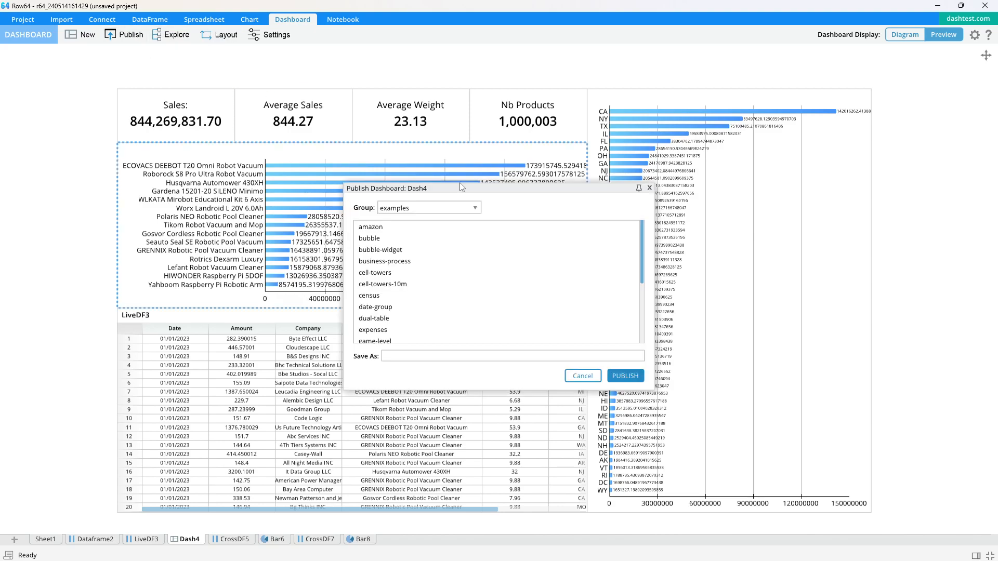
pyautogui.click(416, 208)
pyautogui.click(395, 239)
pyautogui.click(410, 358)
pyautogui.write('robot-sales-01')
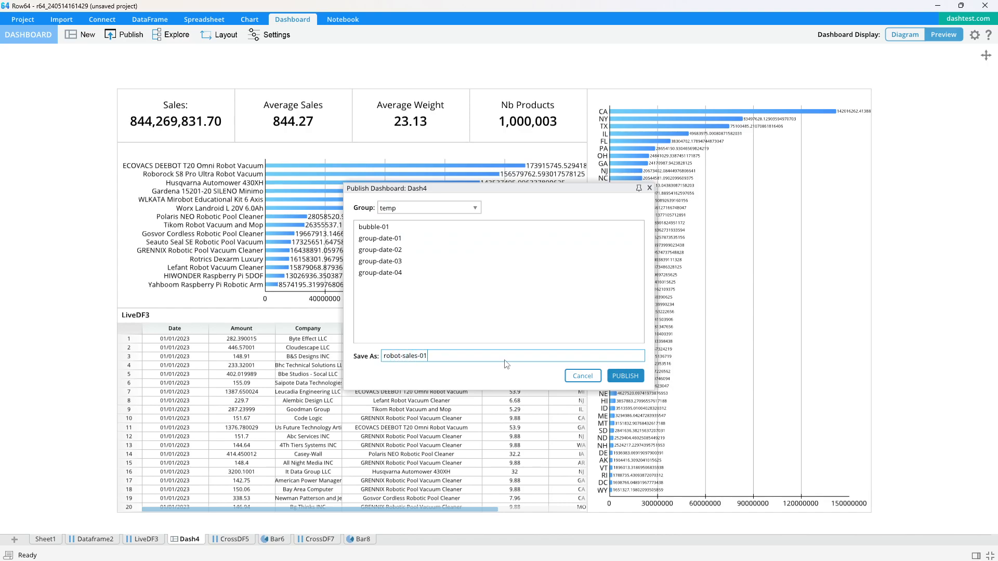
pyautogui.click(625, 375)
# Test the published dashboard by filtering the state chart to TX, then clearing it.
pyautogui.click(721, 130)
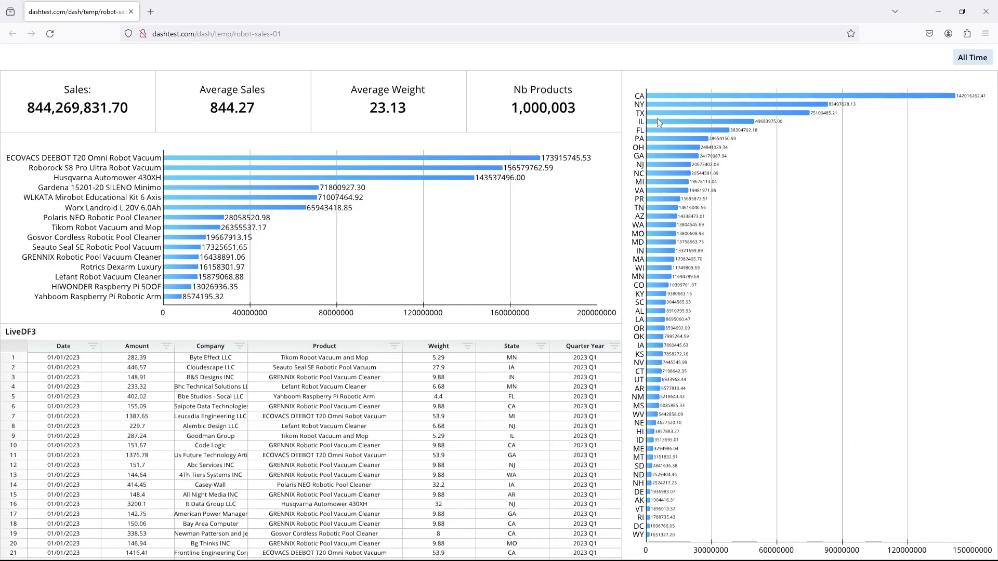
pyautogui.click(678, 113)
pyautogui.click(678, 112)
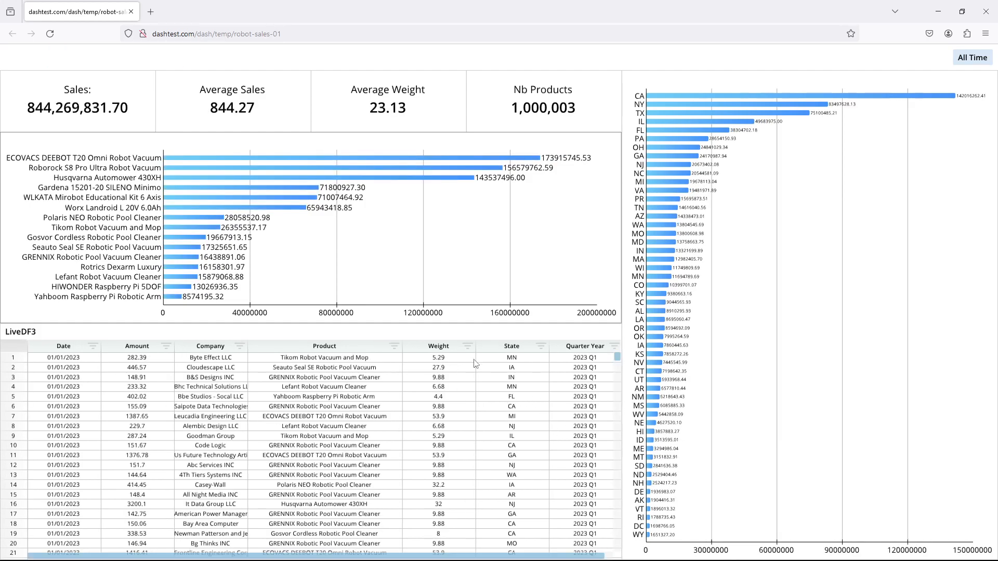
pyautogui.click(457, 358)
pyautogui.click(468, 347)
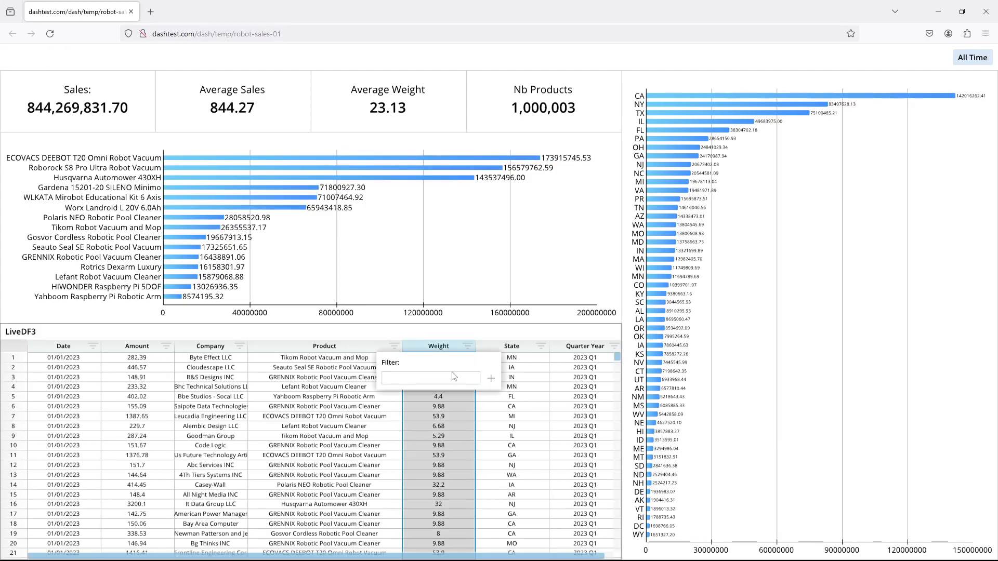
pyautogui.click(457, 380)
pyautogui.click(491, 378)
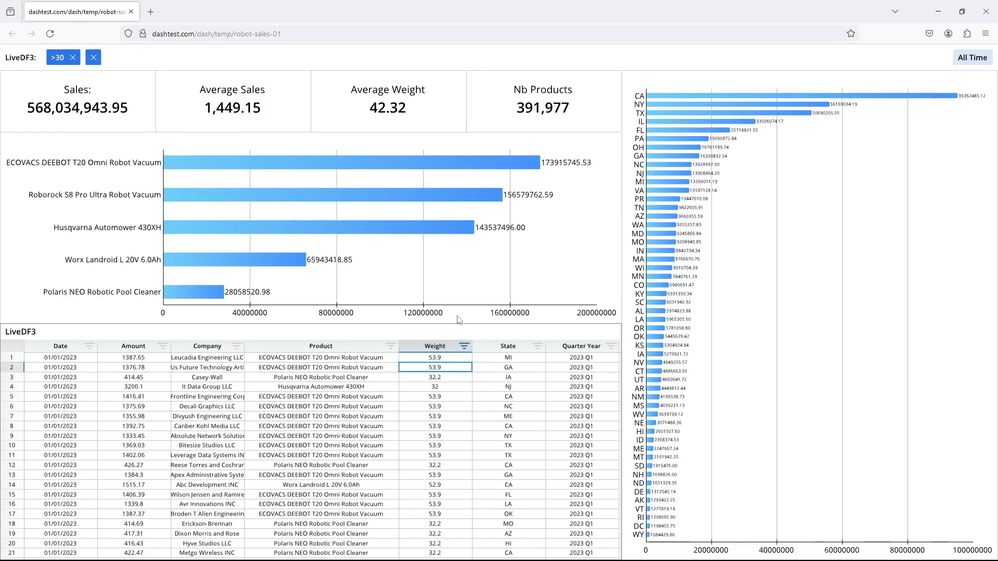
pyautogui.click(99, 57)
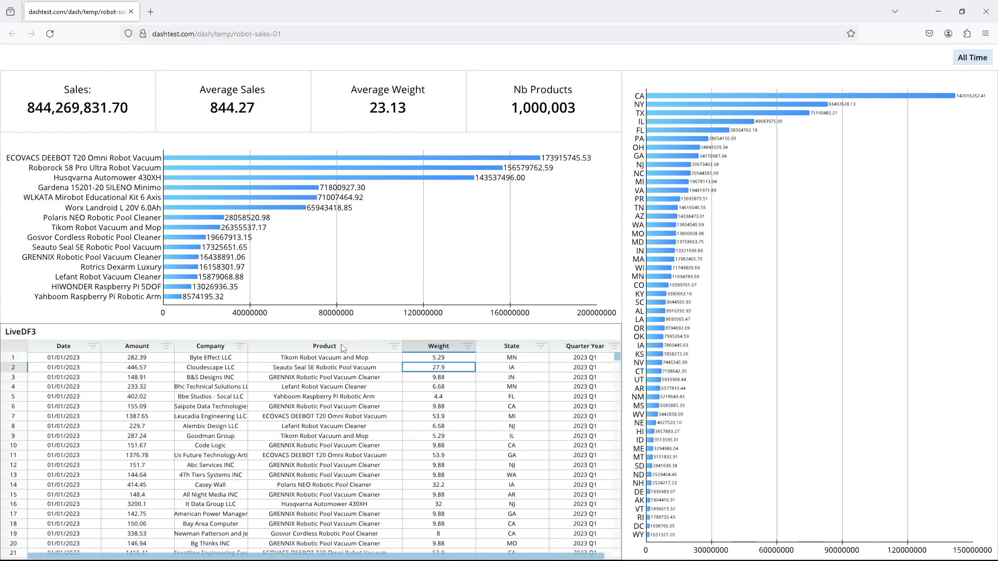
pyautogui.click(239, 346)
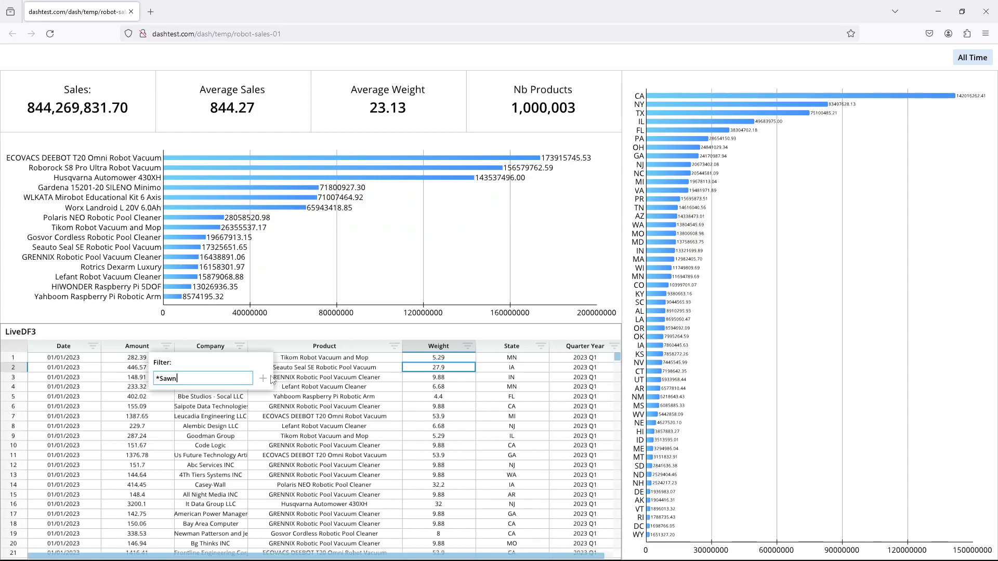
pyautogui.write('*Swan*')
pyautogui.press('Return')
pyautogui.click(210, 467)
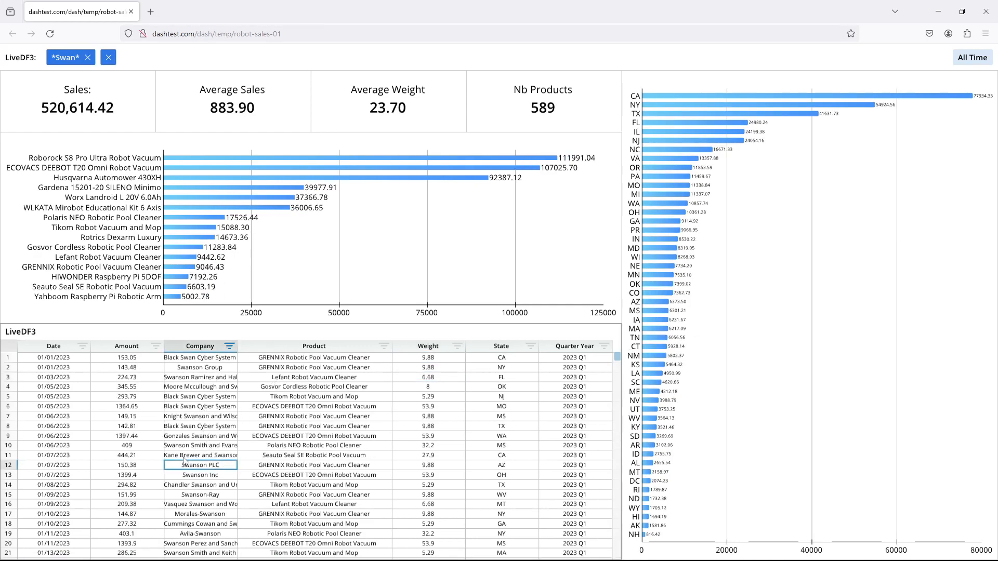
pyautogui.click(229, 346)
pyautogui.click(248, 379)
pyautogui.click(215, 377)
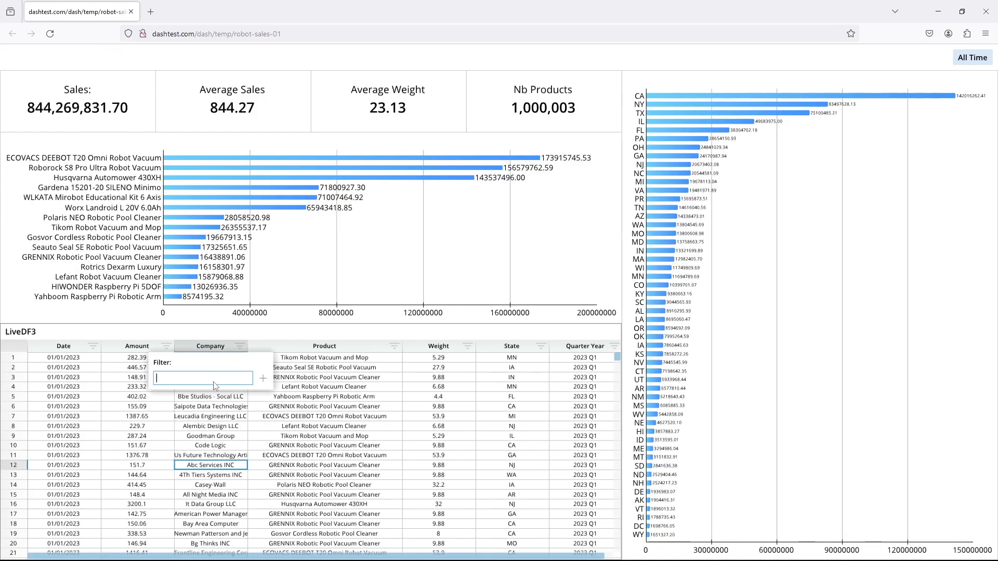
pyautogui.write('Swanson PLC')
pyautogui.press('Return')
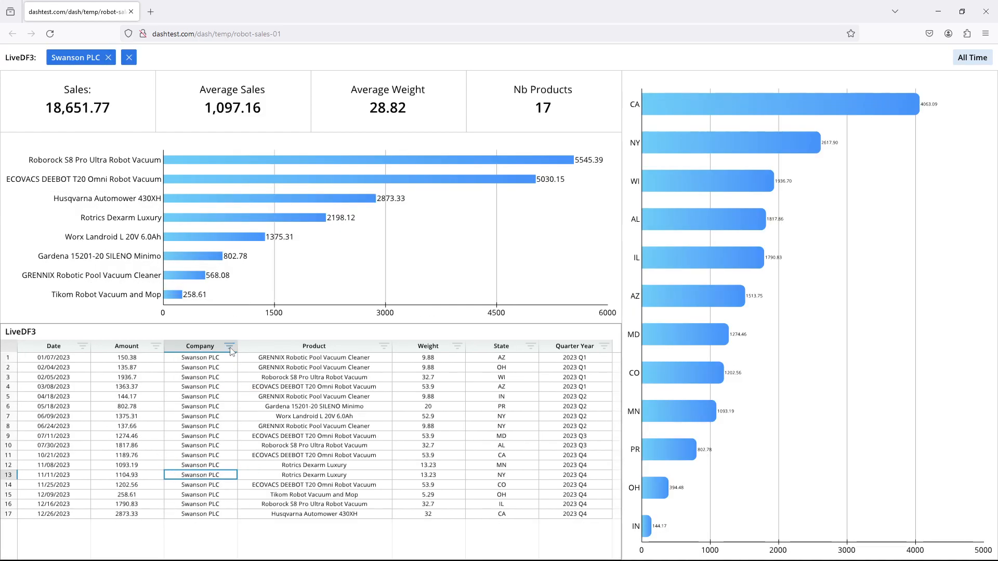
pyautogui.click(129, 57)
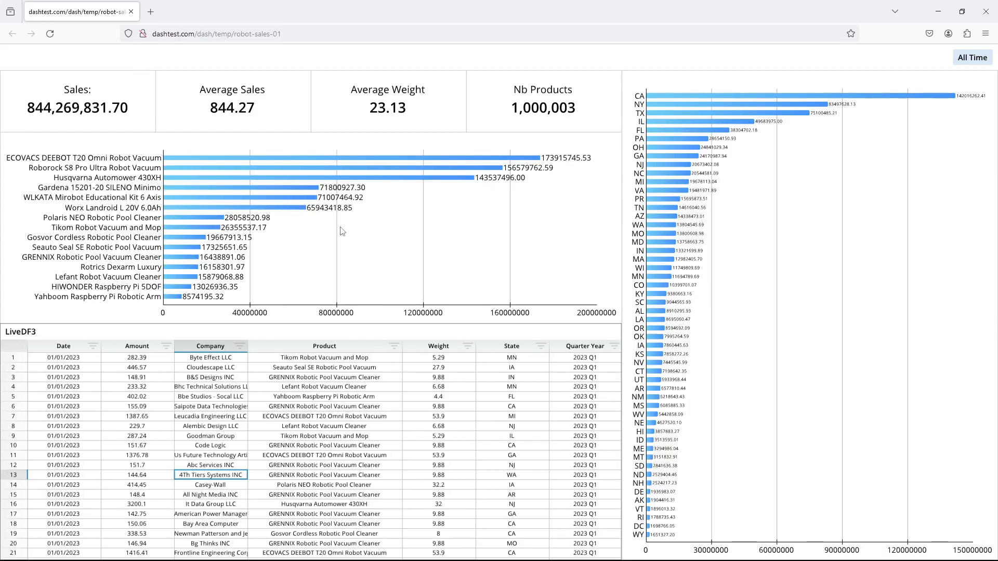